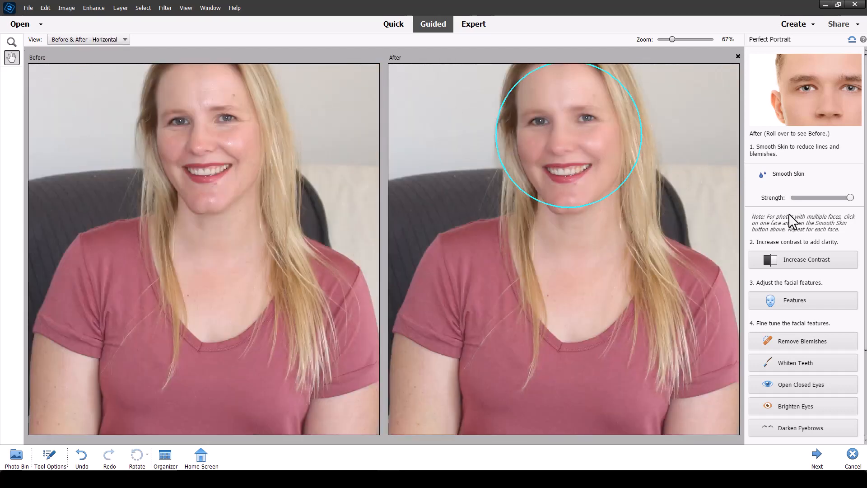
- Lower the Smooth Skin strength to about two-thirds and apply Increase Contrast to the portrait
mouse_move(850, 199)
mouse_down()
mouse_move(798, 199)
mouse_move(859, 204)
mouse_up()
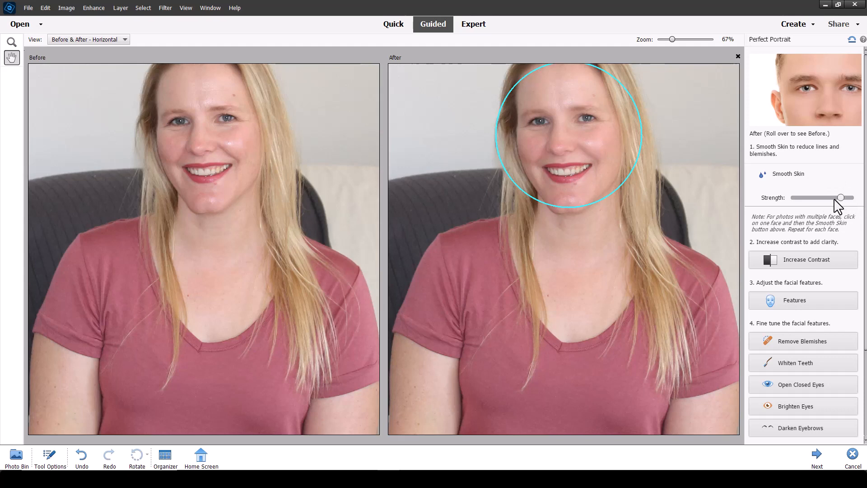
drag(838, 199, 829, 200)
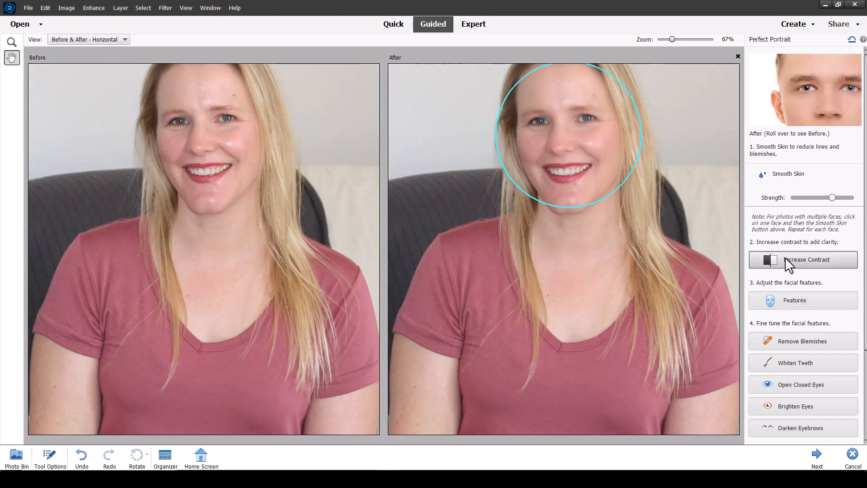
click(786, 259)
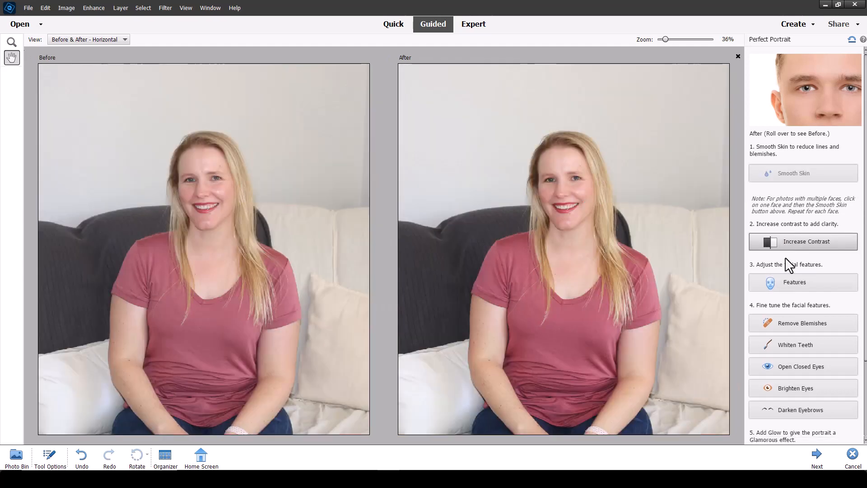
- Open the facial features adjustment, raise Upper Lip to near maximum and Smile slightly, and compare the before and after views
click(777, 284)
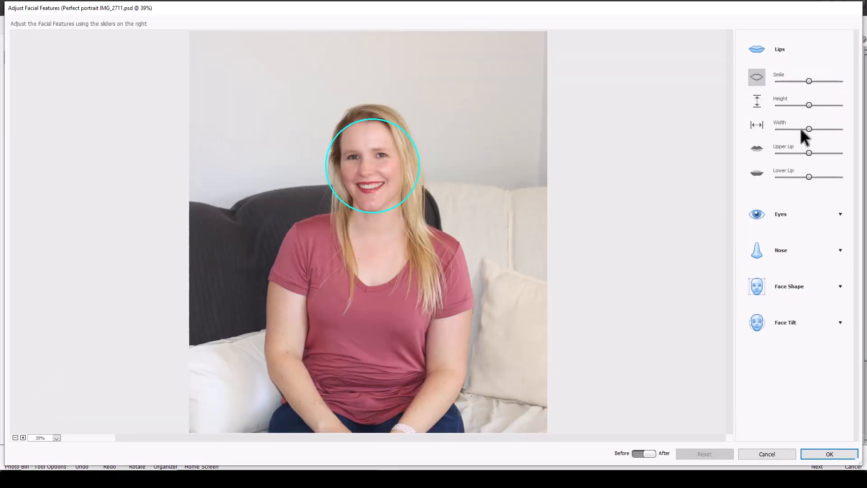
drag(807, 152, 821, 152)
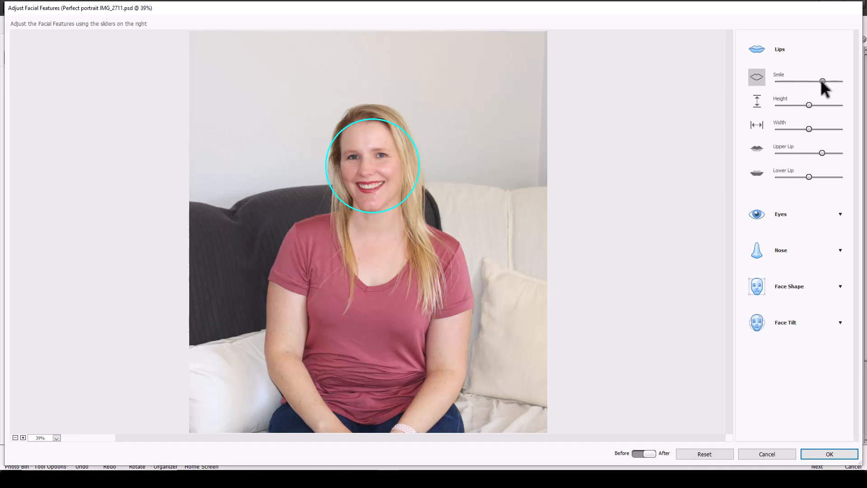
drag(821, 80, 844, 69)
click(643, 454)
click(654, 449)
drag(821, 152, 834, 152)
click(641, 454)
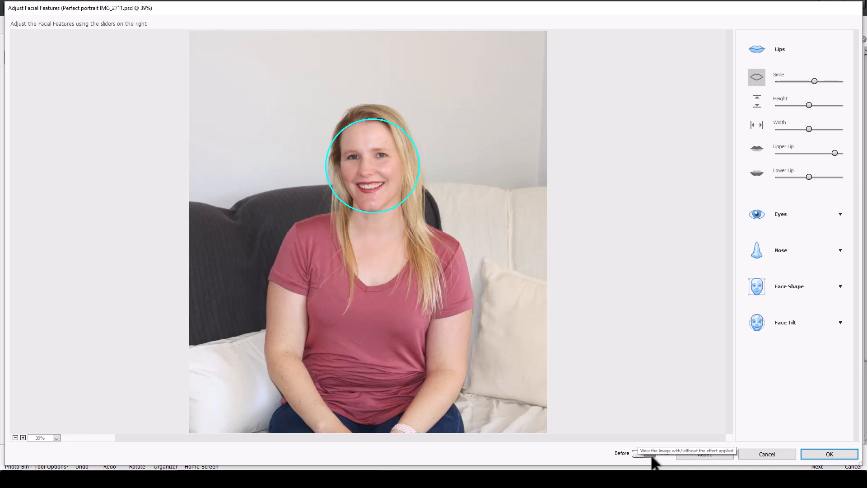
click(651, 454)
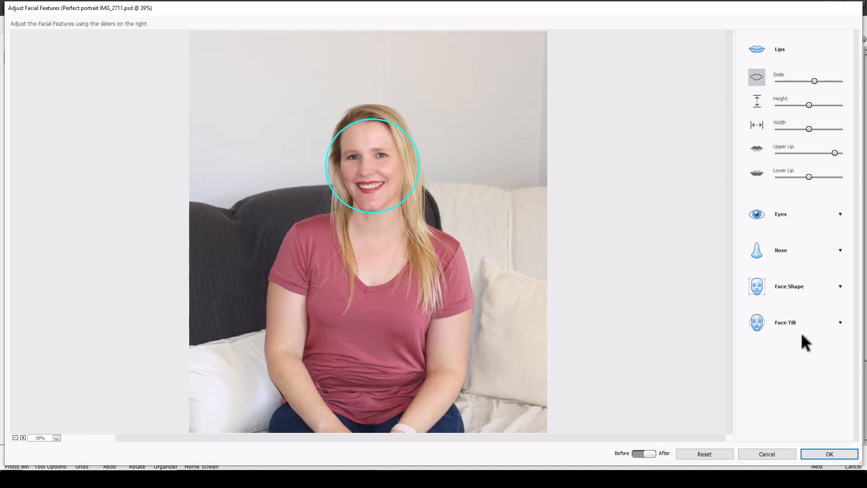
- Try the eyes' Height at its maximum, compare before and after, and return it to the middle
click(801, 212)
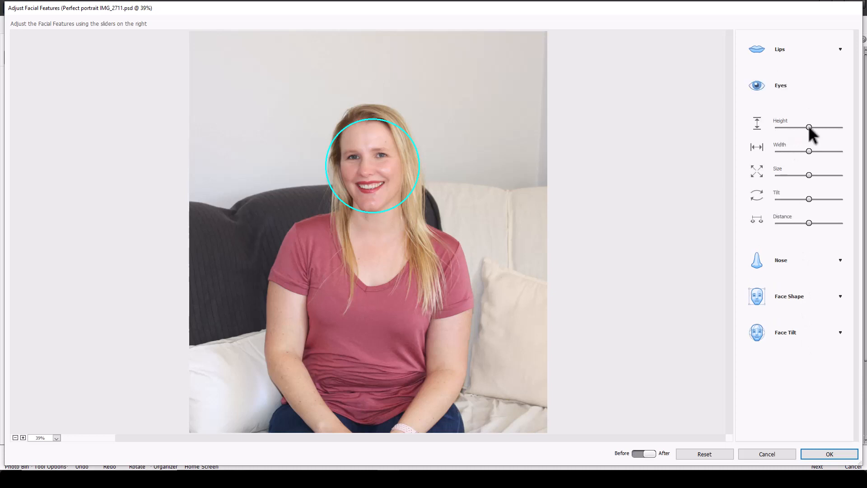
drag(809, 127, 858, 143)
click(641, 453)
click(651, 454)
click(807, 151)
click(807, 128)
click(788, 223)
- Narrow the nose by lowering its Width, and try out the Width and Forehead Height of the face shape
click(804, 260)
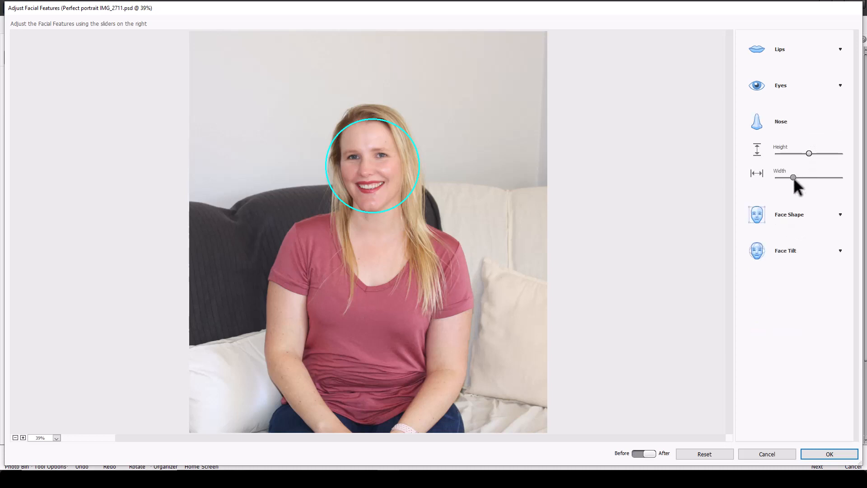
click(800, 224)
mouse_move(807, 213)
mouse_down()
mouse_move(773, 213)
mouse_move(807, 214)
mouse_up()
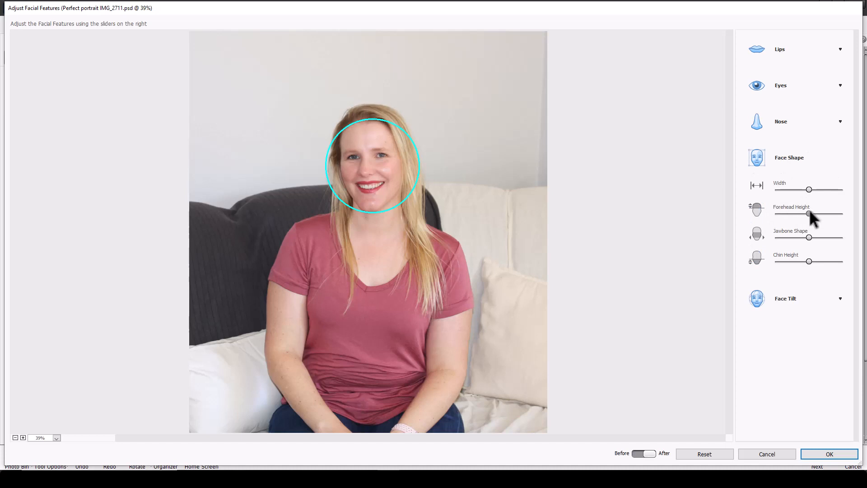
drag(807, 190, 831, 192)
- Raise the face tilt's Angle, Left-Right and Up-Down slightly, compare before and after, and apply the facial feature adjustments
click(787, 298)
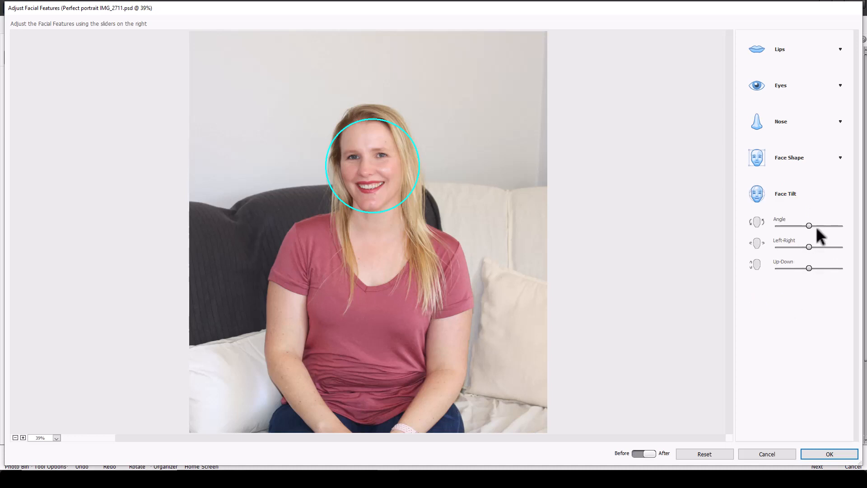
drag(810, 227, 861, 245)
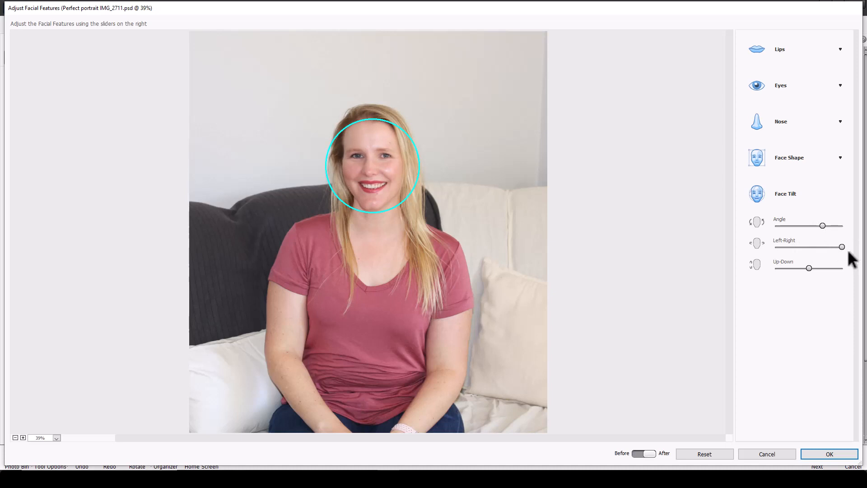
drag(843, 245, 812, 267)
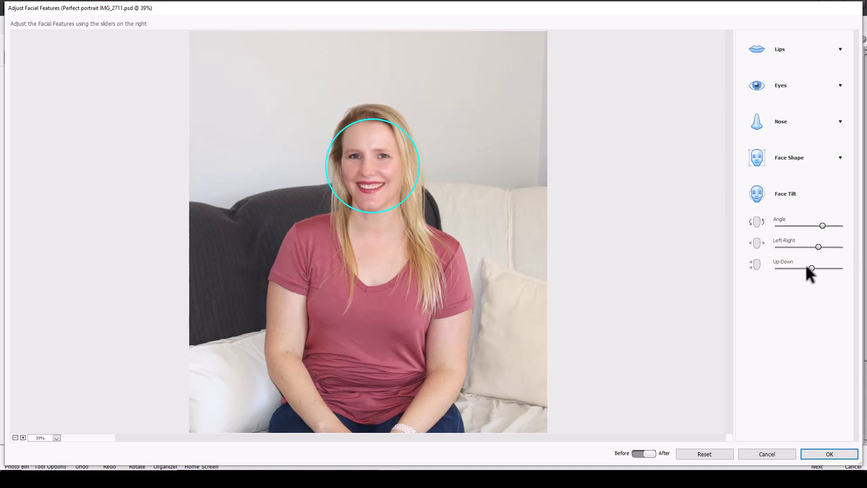
click(644, 453)
click(655, 455)
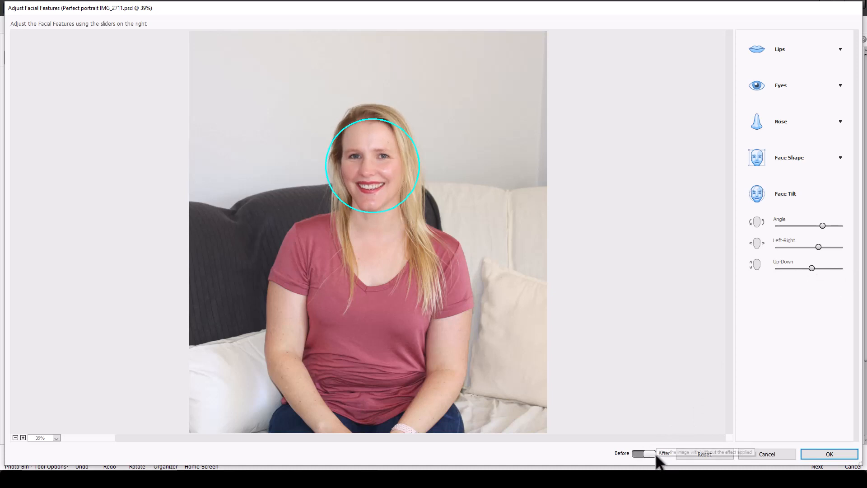
click(636, 456)
click(639, 454)
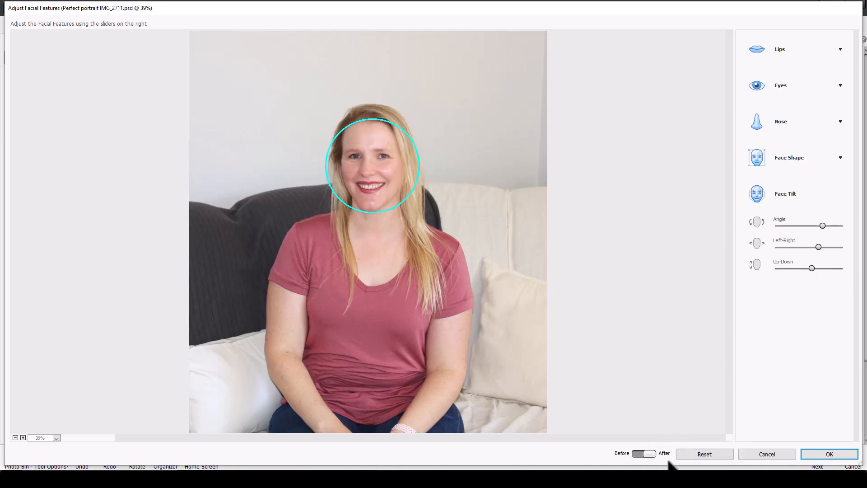
click(837, 456)
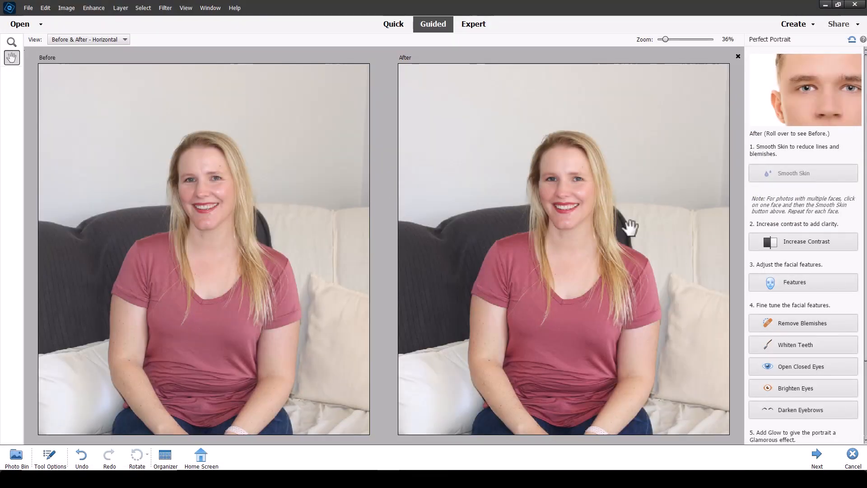
- Retouch the lines on the central forehead with Remove Blemishes, viewing the face at 165%
scroll(582, 208, up, 5)
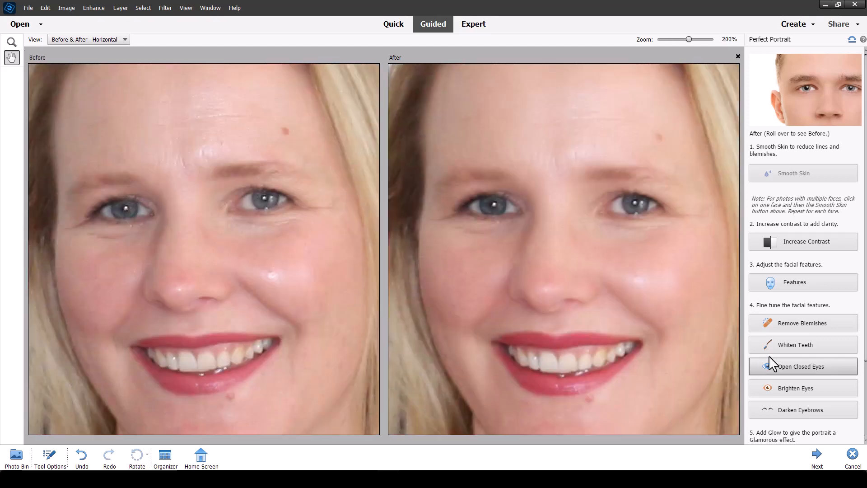
click(790, 328)
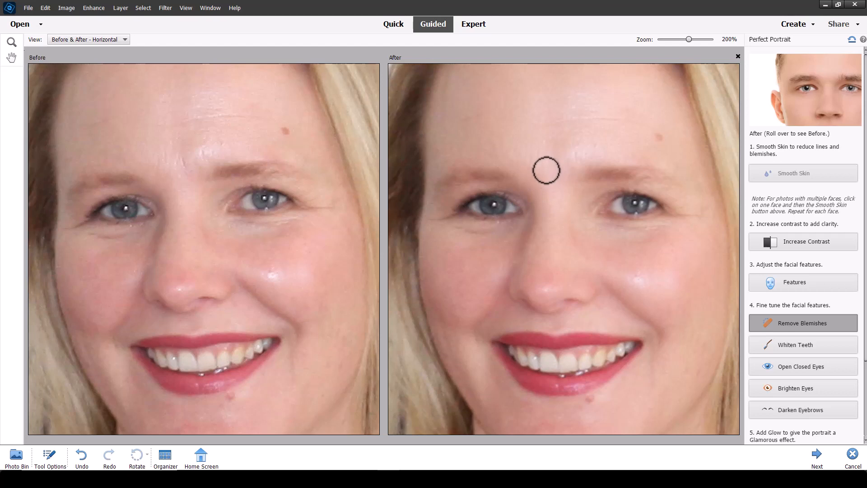
drag(689, 40, 686, 39)
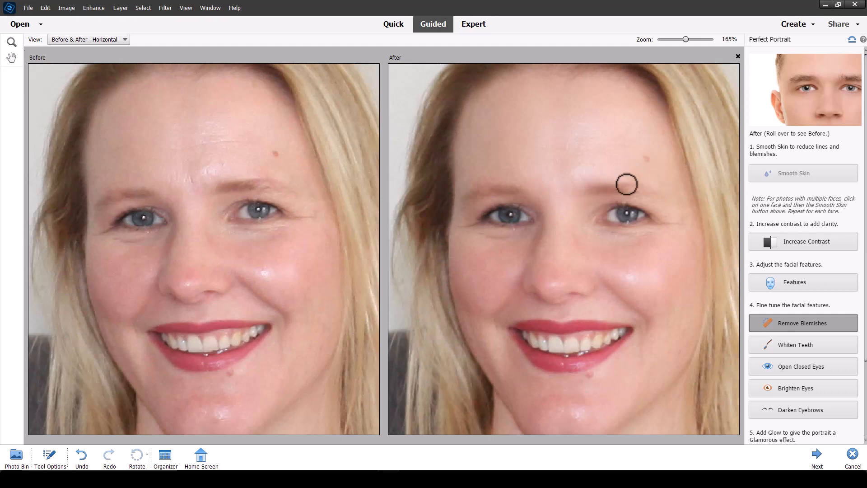
click(594, 164)
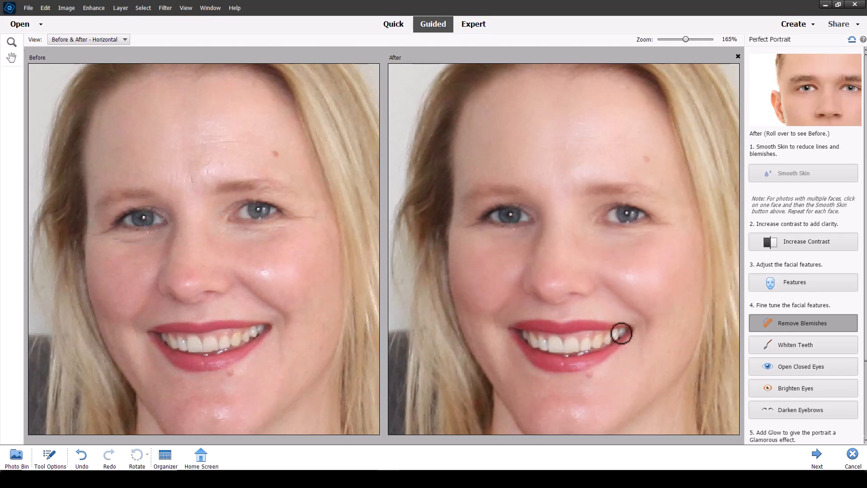
- Brush over the teeth with Whiten Teeth, and look at the Open Closed Eyes options without applying any
click(795, 348)
mouse_move(604, 345)
mouse_down()
mouse_move(578, 360)
mouse_move(558, 338)
mouse_move(598, 329)
mouse_move(573, 349)
mouse_move(584, 345)
mouse_move(533, 346)
mouse_move(584, 357)
mouse_up()
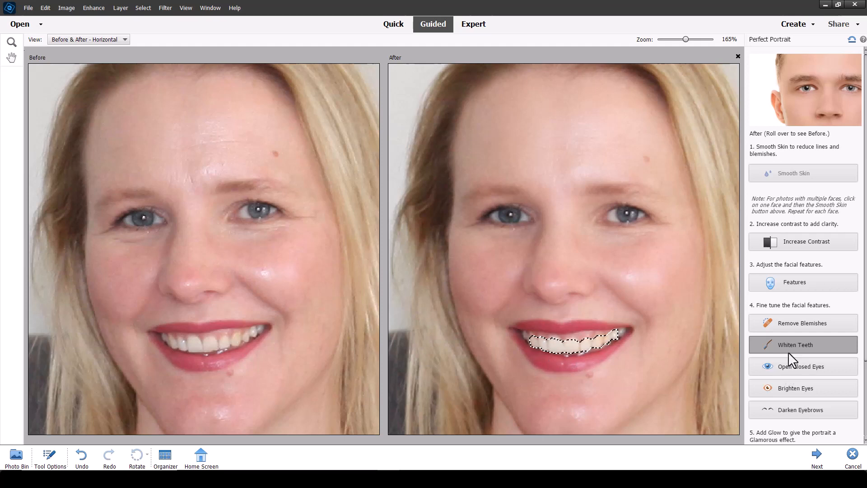
click(798, 367)
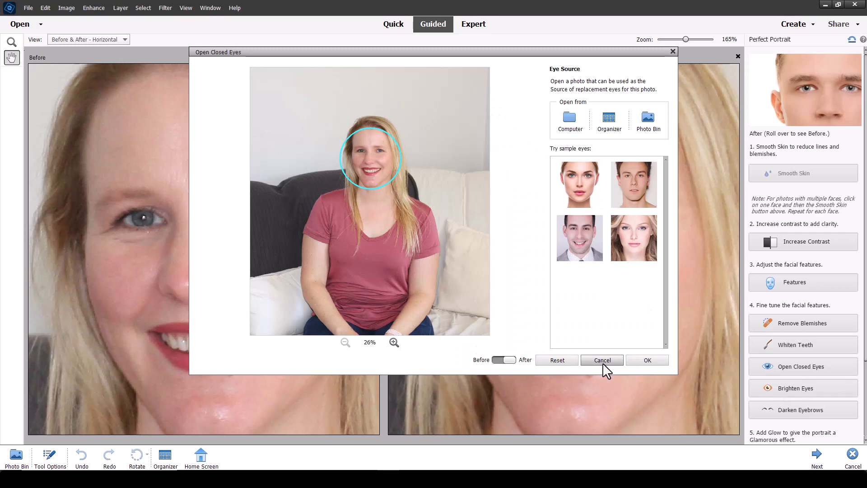
click(602, 360)
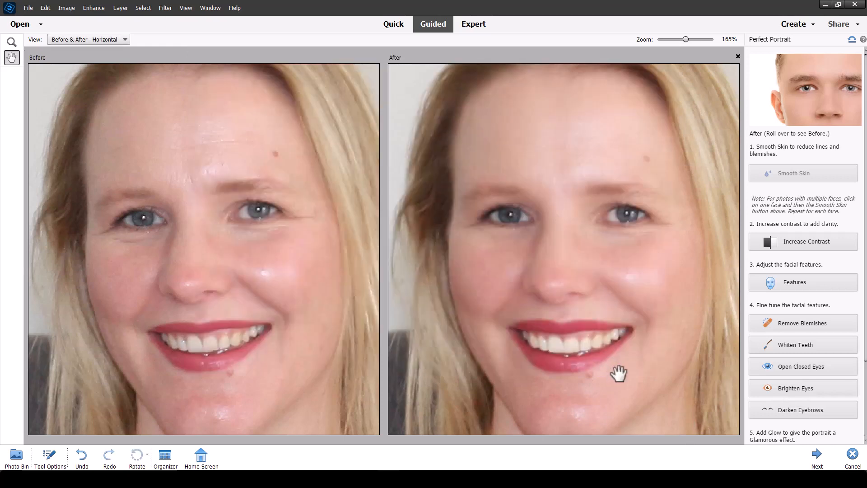
- Darken both eyebrows by brushing along them with Darken Eyebrows, using a reduced brush size
click(791, 411)
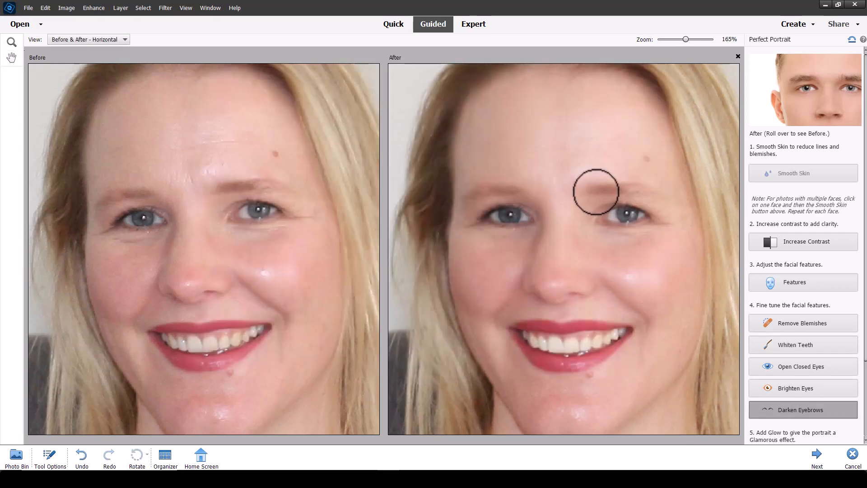
key(bracketleft)
key(bracketleft)
key(bracketleft)
key(bracketleft)
key(bracketleft)
key(bracketleft)
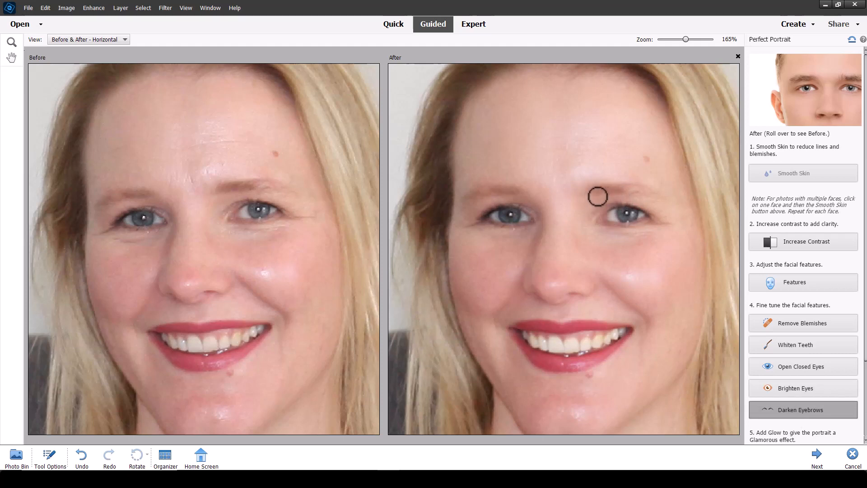
mouse_move(598, 197)
mouse_down()
mouse_move(637, 183)
mouse_move(629, 192)
mouse_move(657, 191)
mouse_move(656, 194)
mouse_up()
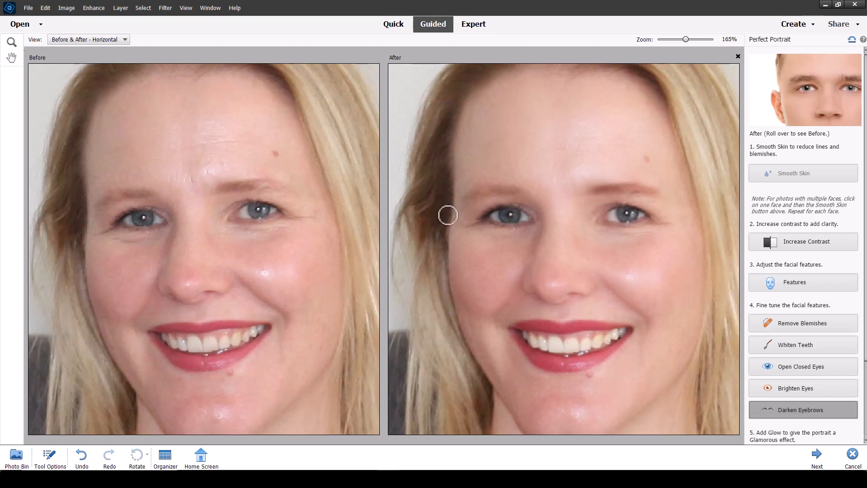
mouse_move(517, 188)
mouse_down()
mouse_move(481, 191)
mouse_move(462, 205)
mouse_move(491, 195)
mouse_up()
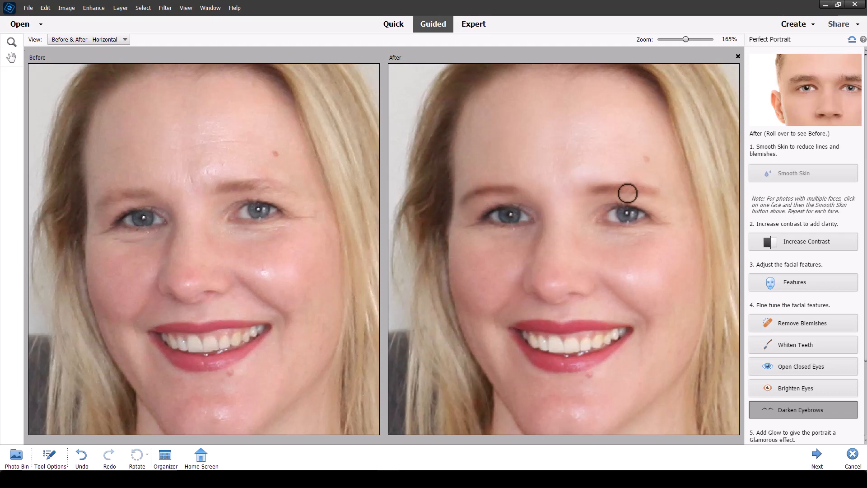
mouse_move(627, 193)
mouse_down()
mouse_move(622, 186)
mouse_move(651, 194)
mouse_up()
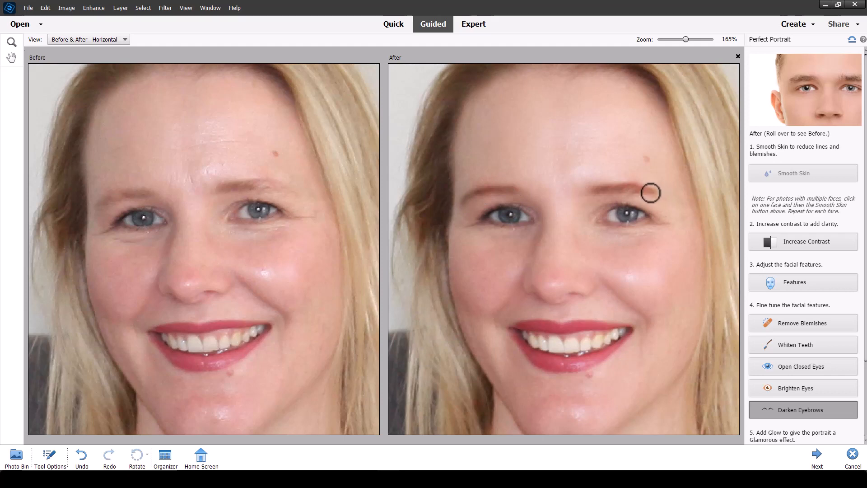
- Shrink the brush further and darken the thin outer end and upper edge of the eyebrow
key(bracketleft)
key(bracketleft)
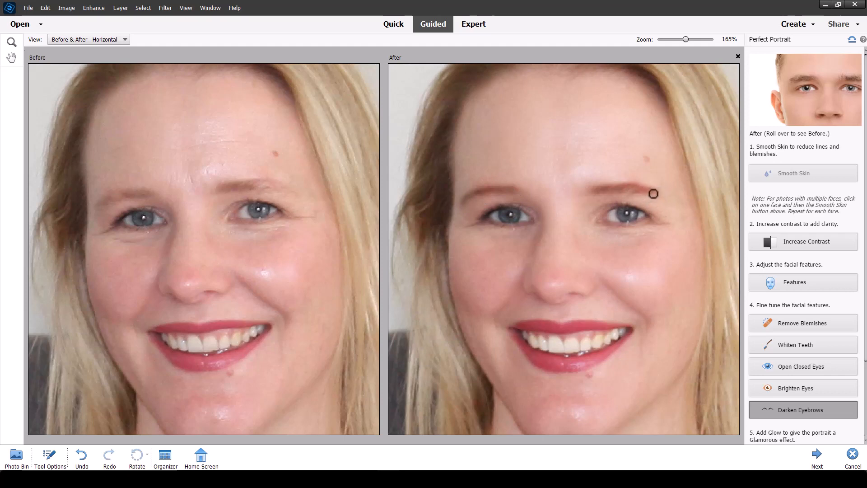
drag(661, 197, 635, 187)
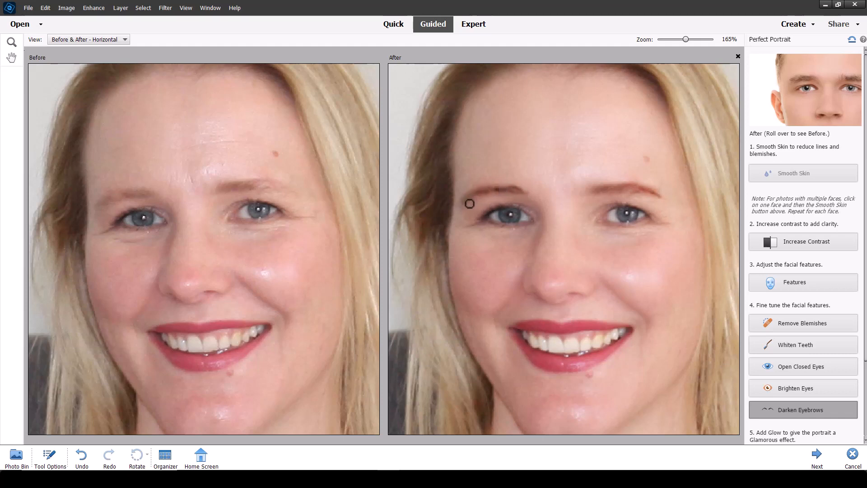
- Try adding a Diffuse Glow with Graininess 3 and a minimal Glow Amount, and discard it
scroll(806, 360, down, 3)
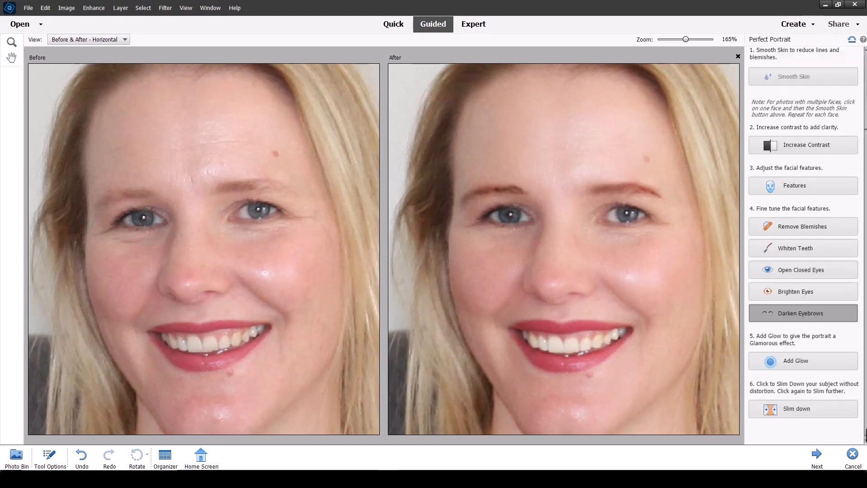
click(827, 355)
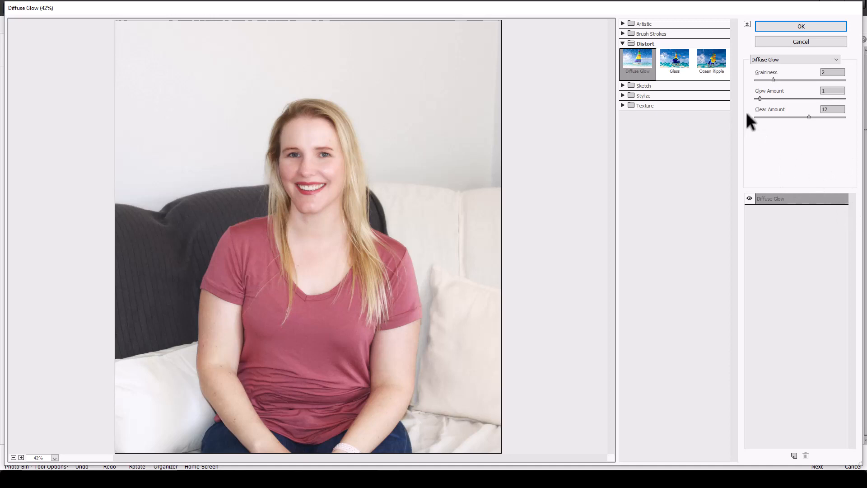
drag(760, 99, 763, 103)
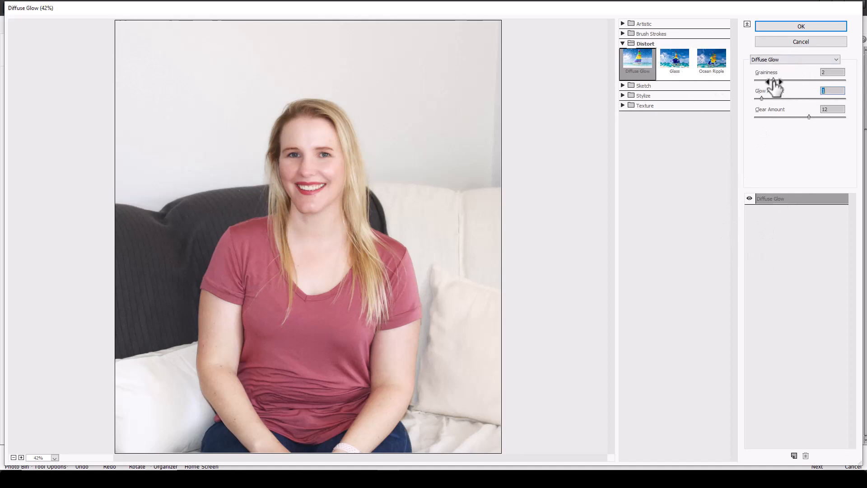
drag(774, 82, 783, 85)
click(758, 101)
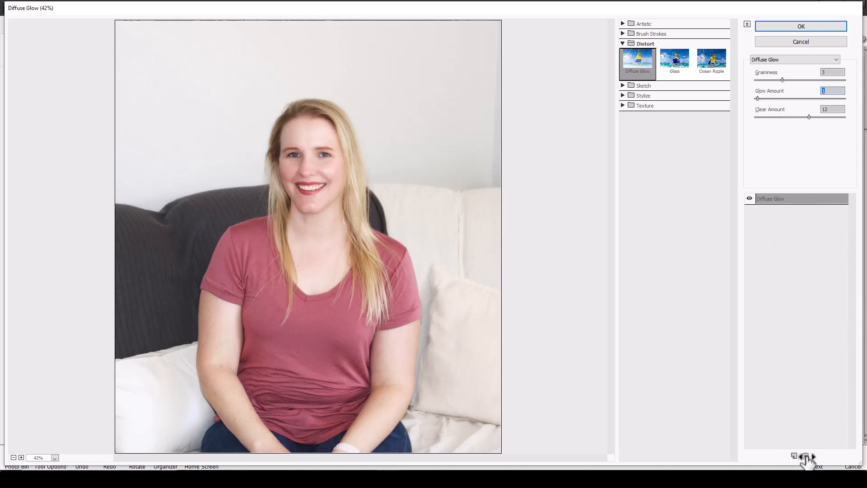
click(798, 43)
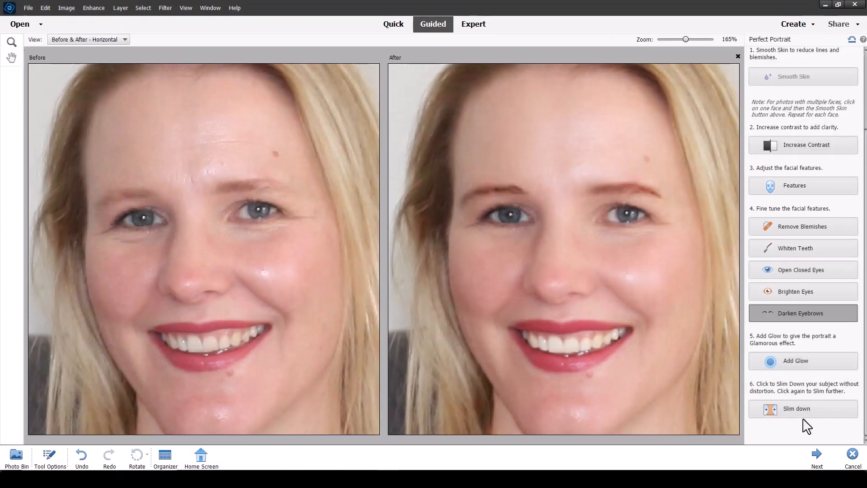
- Try slimming down the seated woman with repeated Slim Down passes, and undo all of them
drag(685, 39, 665, 39)
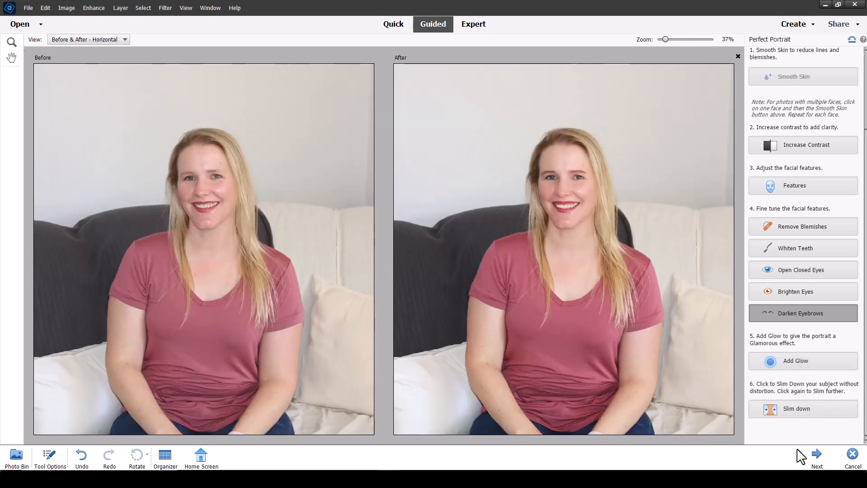
click(790, 408)
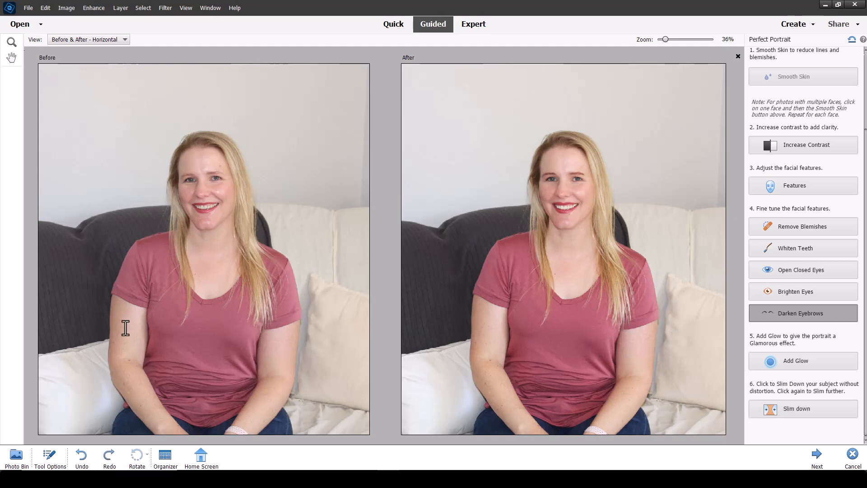
click(788, 411)
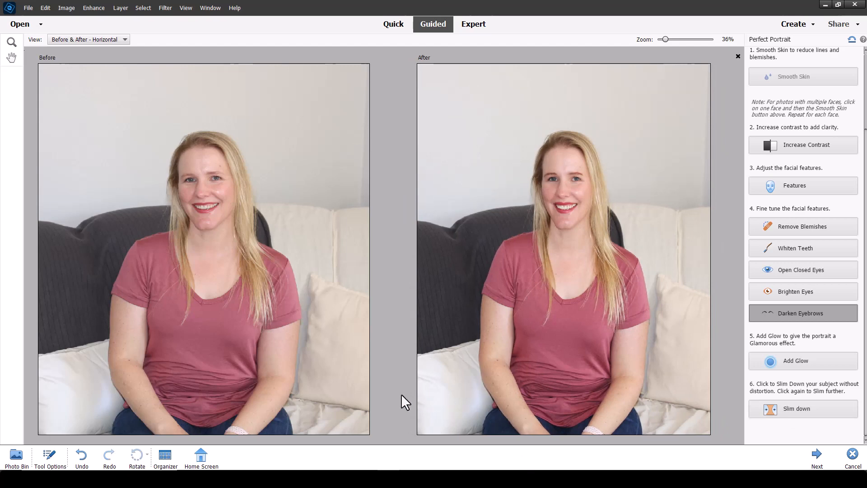
key(ctrl+z)
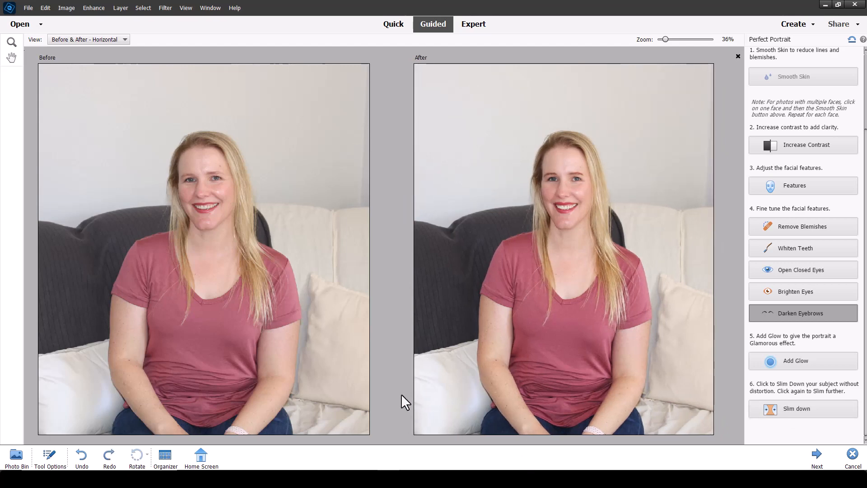
key(ctrl+z)
key(ctrl+z)
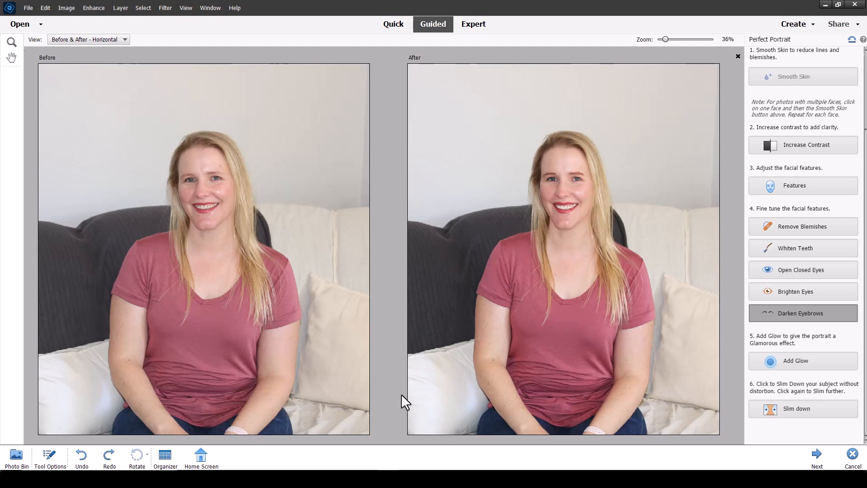
key(ctrl+z)
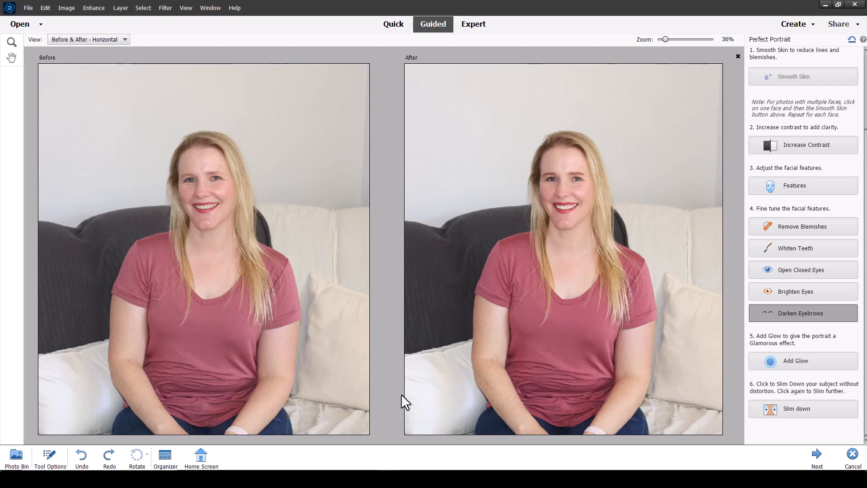
key(ctrl+z)
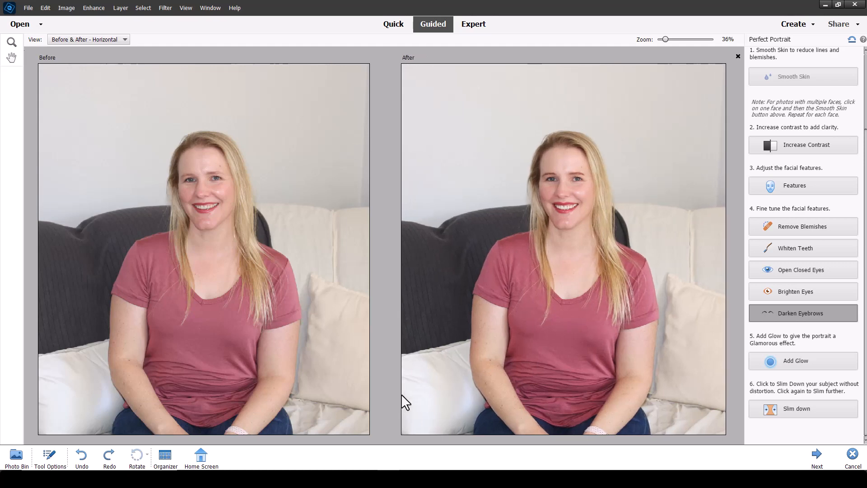
key(ctrl+z)
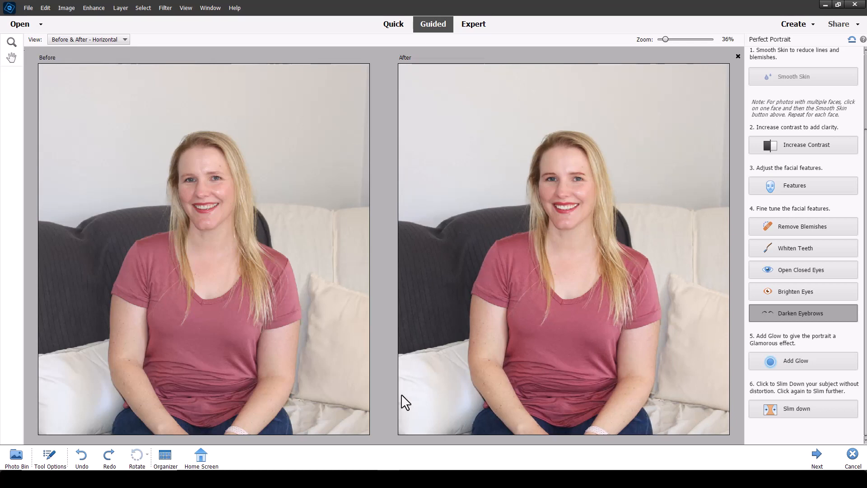
- Continue editing the finished portrait in Expert mode and compare the retouching by toggling the visibility of the Pearly and Smoothen layers
click(816, 455)
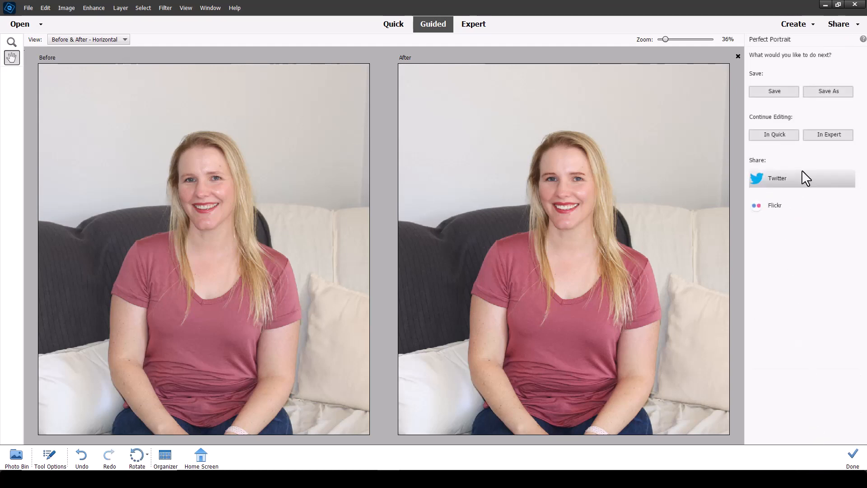
click(820, 137)
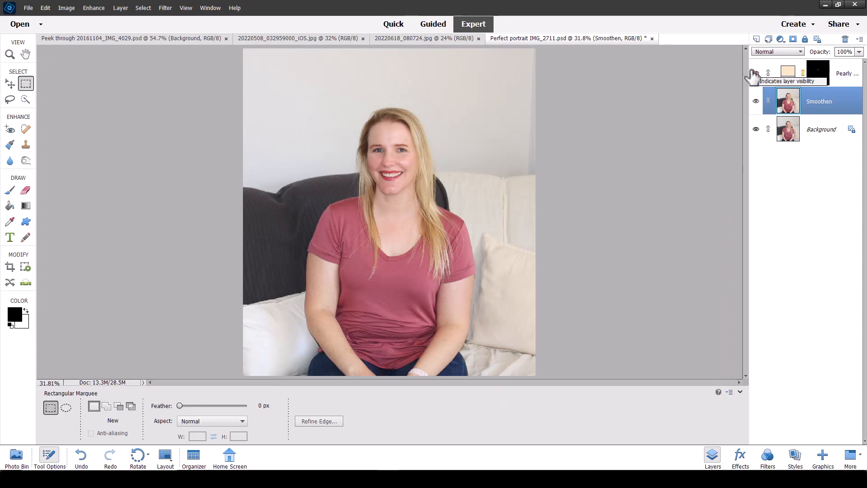
click(755, 75)
key(ctrl+equal)
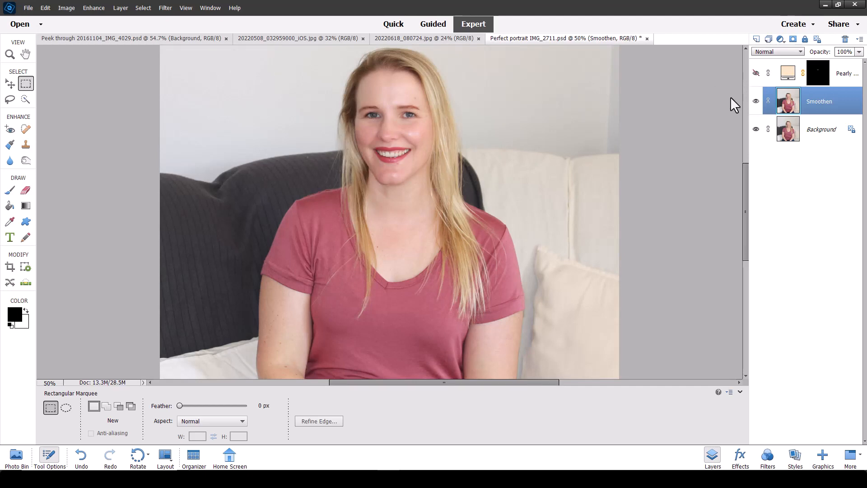
click(756, 103)
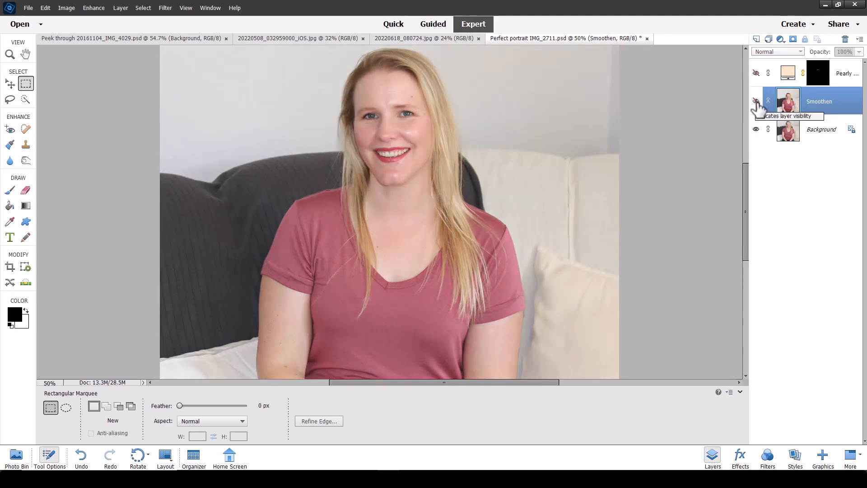
click(756, 103)
click(756, 74)
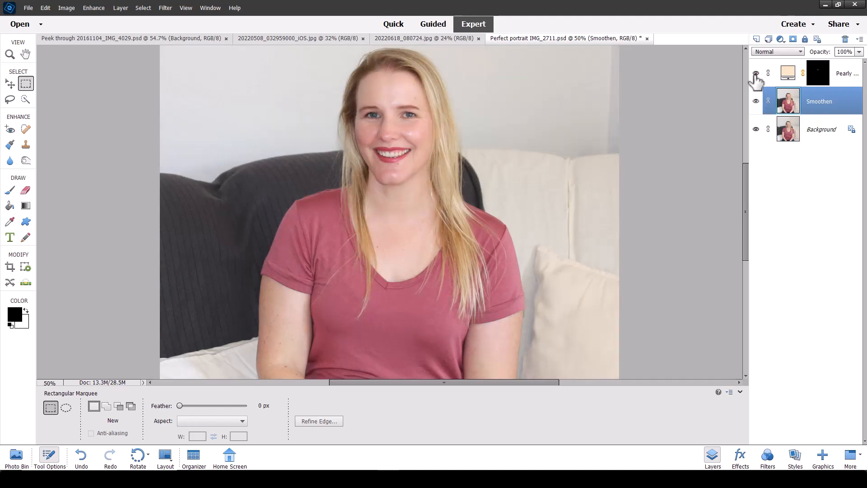
click(756, 73)
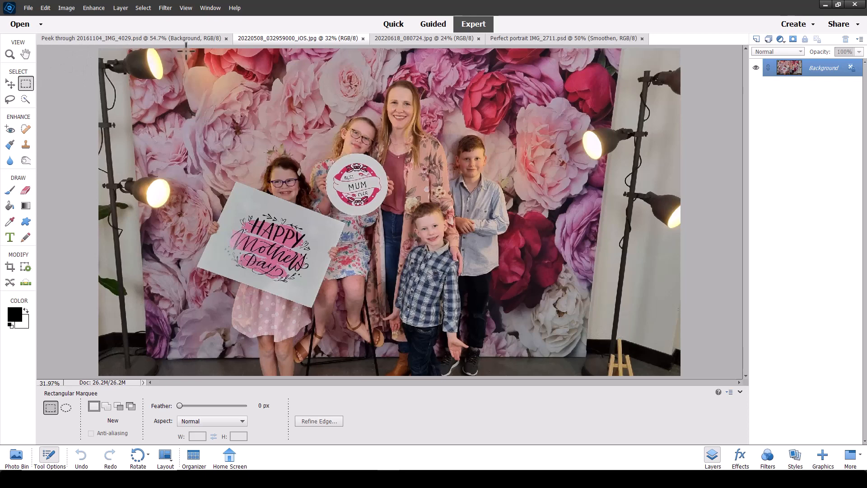
- Crop the Mother's Day group photo to a rectangular selection around the family, excluding the studio lamps
drag(191, 60, 520, 322)
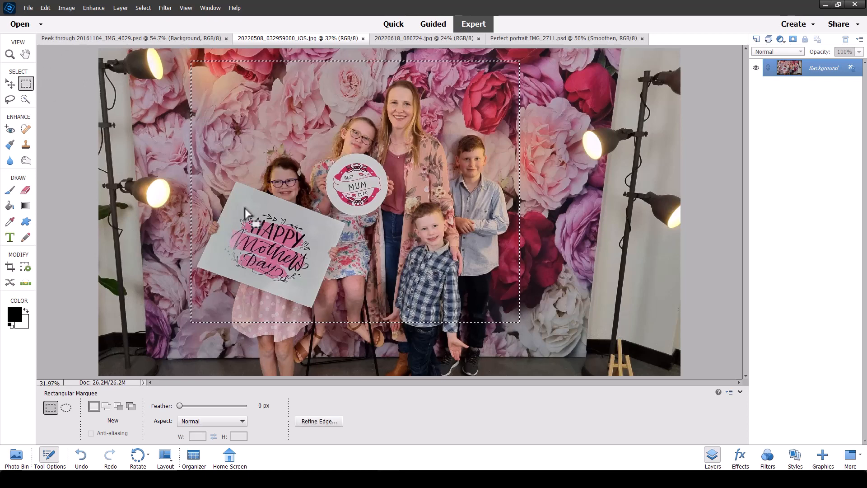
drag(245, 210, 249, 213)
click(68, 8)
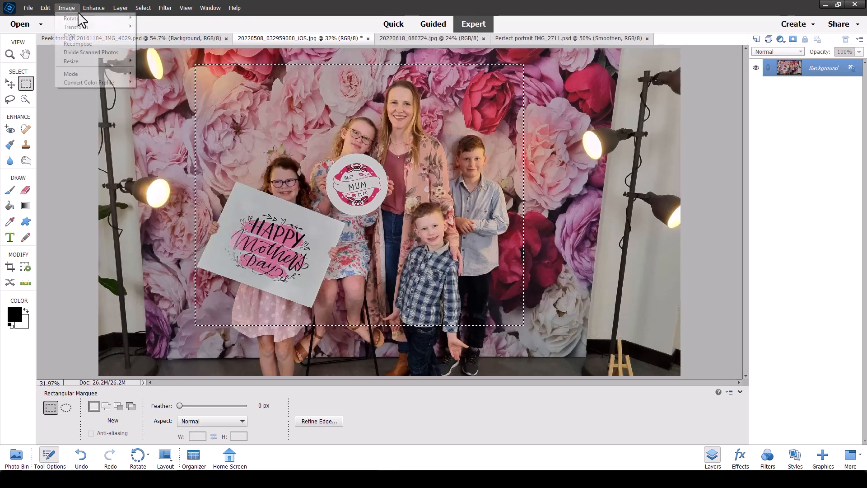
click(80, 39)
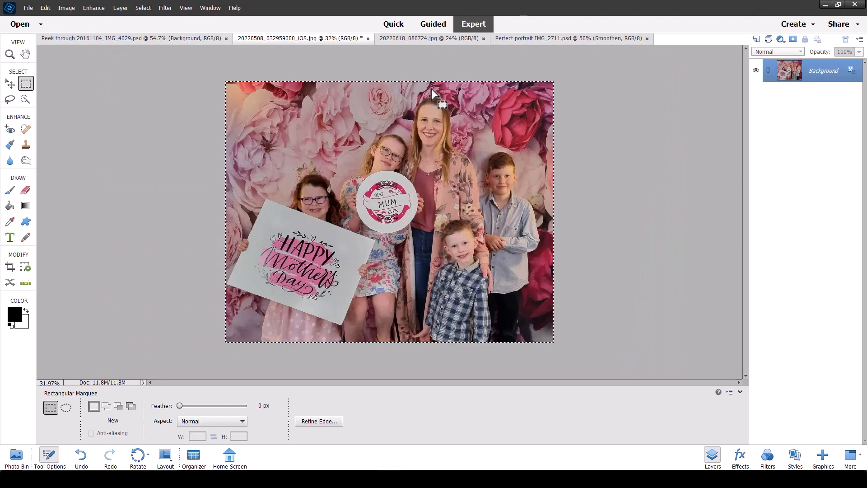
- Start the Perfect Portrait guided edit on the cropped group photo and use Smooth Skin, selecting the face of the taller boy in the plain shirt
click(434, 24)
click(266, 188)
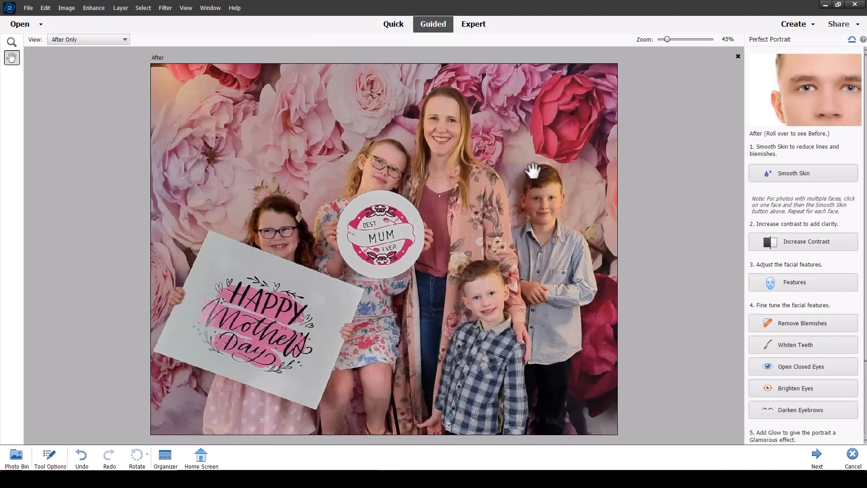
click(844, 173)
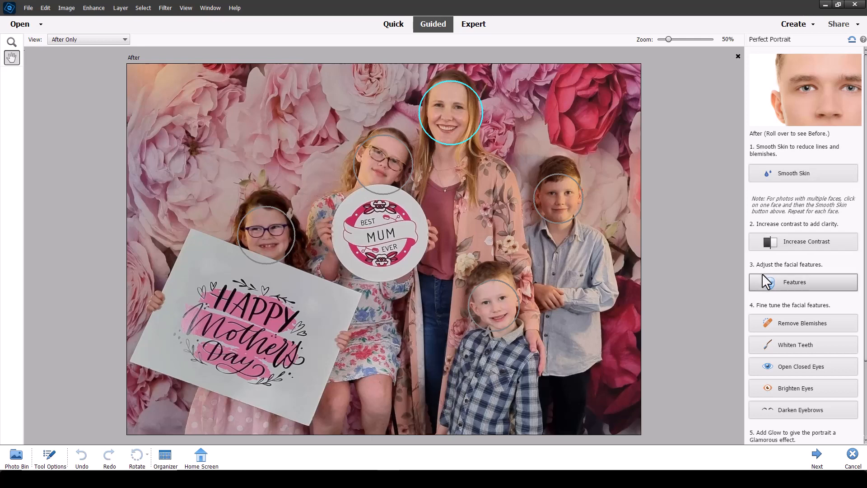
click(556, 208)
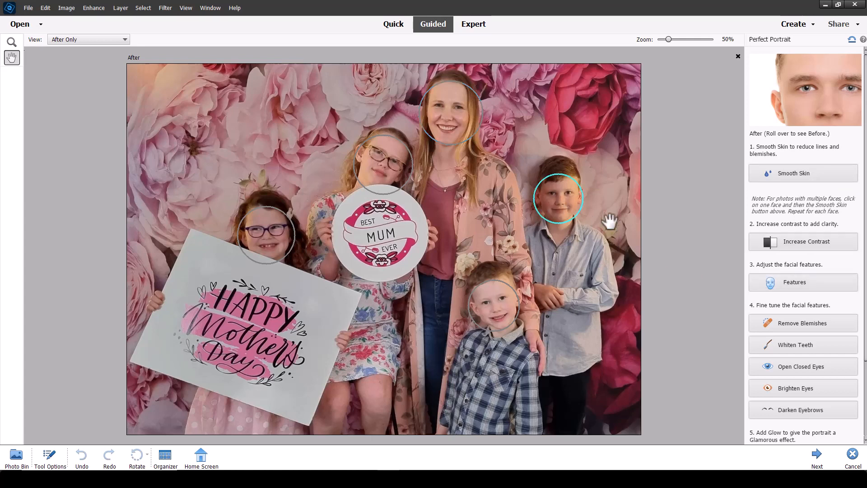
- In the facial features adjustment, slightly increase the mother's Smile, and raise lip Width and Smile for the taller boy
click(797, 289)
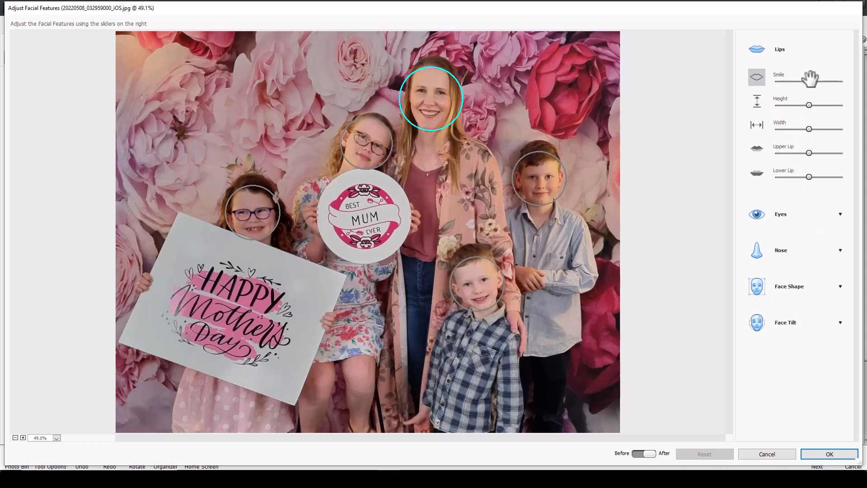
drag(810, 80, 816, 81)
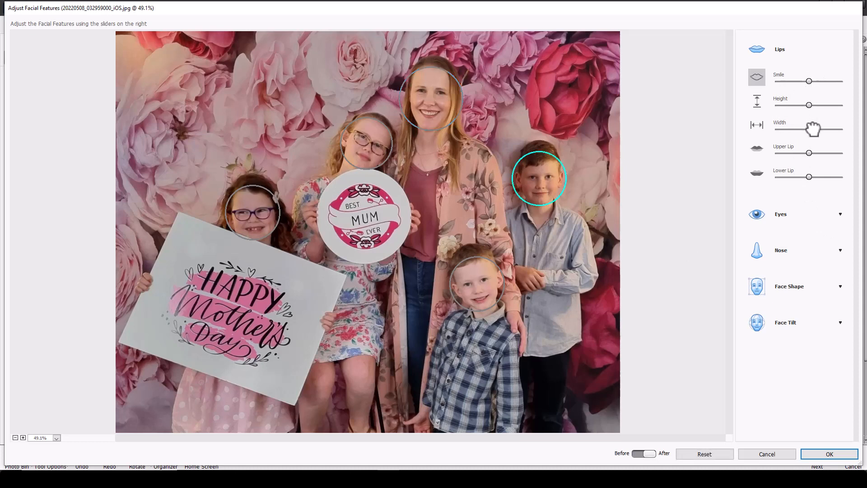
drag(813, 130, 821, 131)
drag(811, 81, 820, 82)
- Select the face of the girl holding the round sign, raise her Smile strongly and widen her lips slightly
click(356, 163)
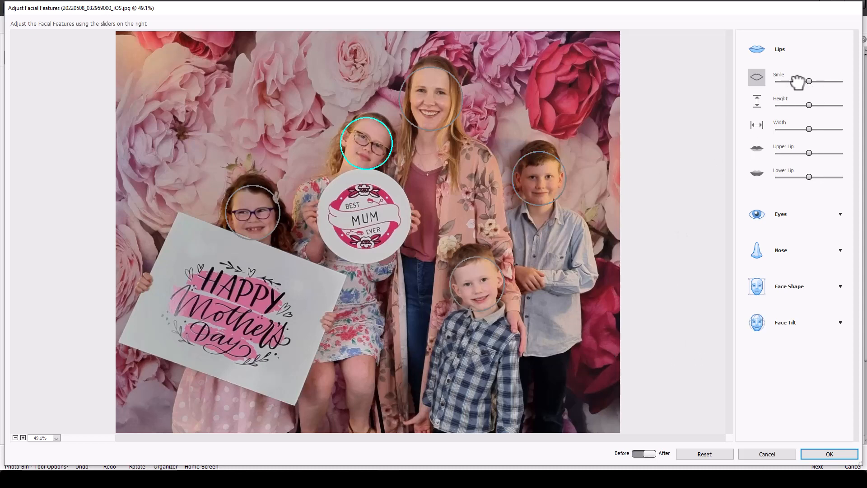
drag(806, 82, 833, 82)
drag(810, 130, 816, 130)
drag(813, 130, 815, 129)
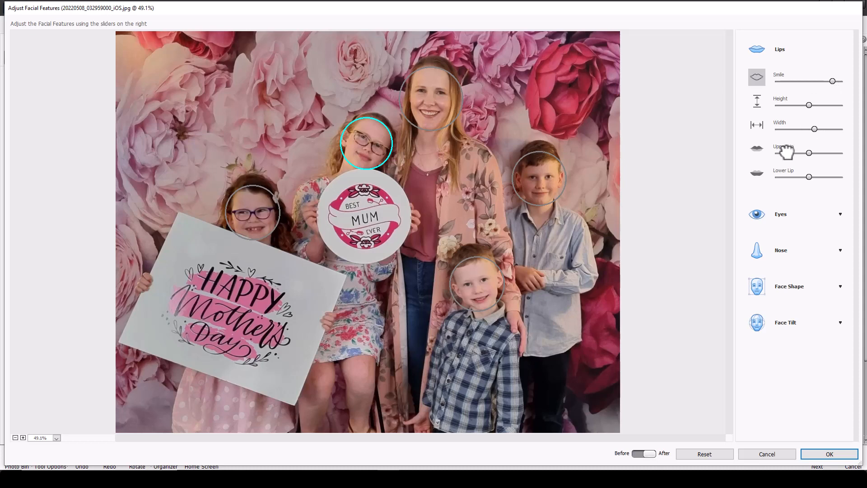
- Select the girl behind the large sign, view the Eyes settings, and apply the facial feature adjustments
click(243, 216)
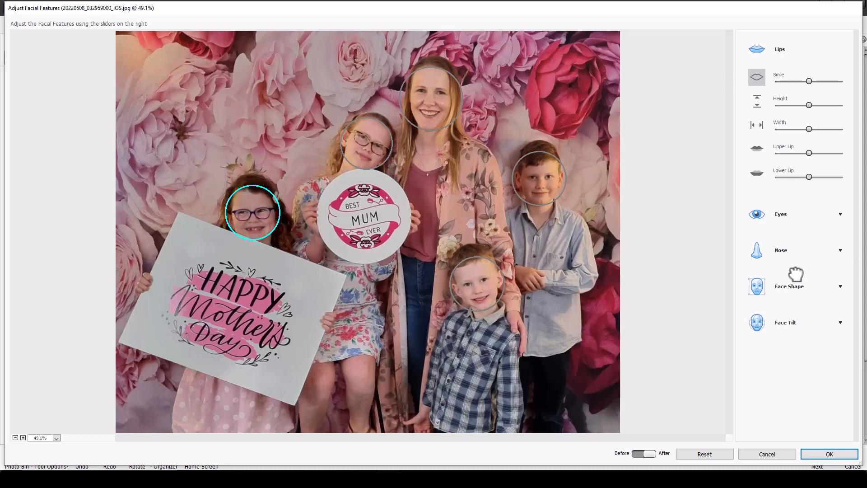
click(815, 215)
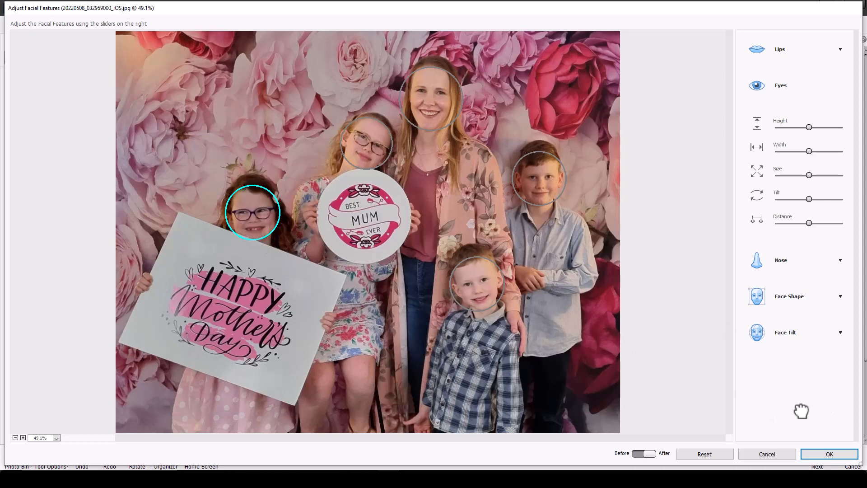
click(833, 455)
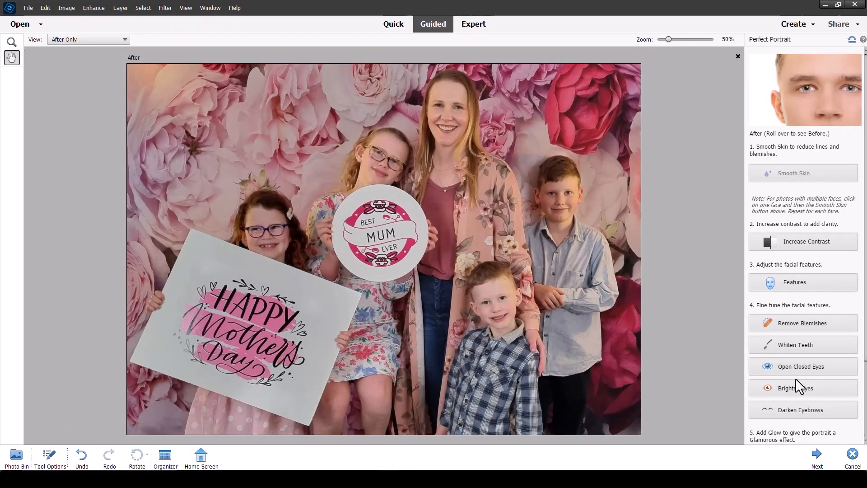
- In Open Closed Eyes, replace the eyes of the girl behind the large sign using the Photo Bin picture of the girl with glasses
click(794, 368)
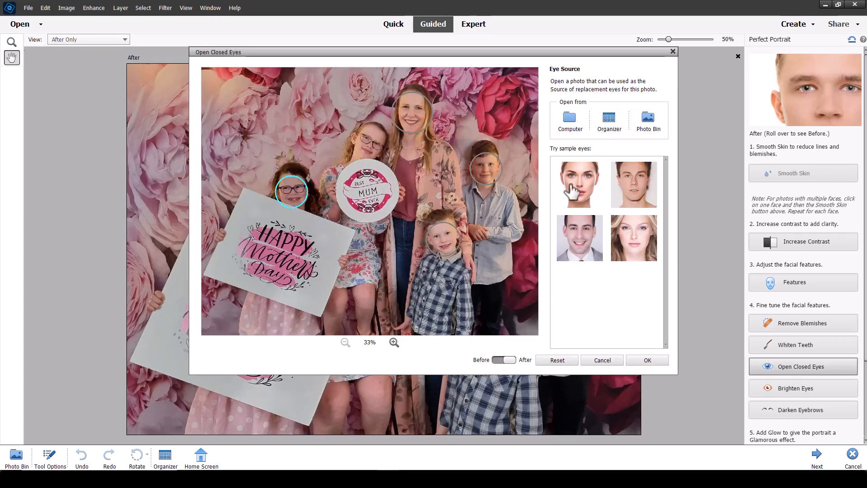
click(650, 132)
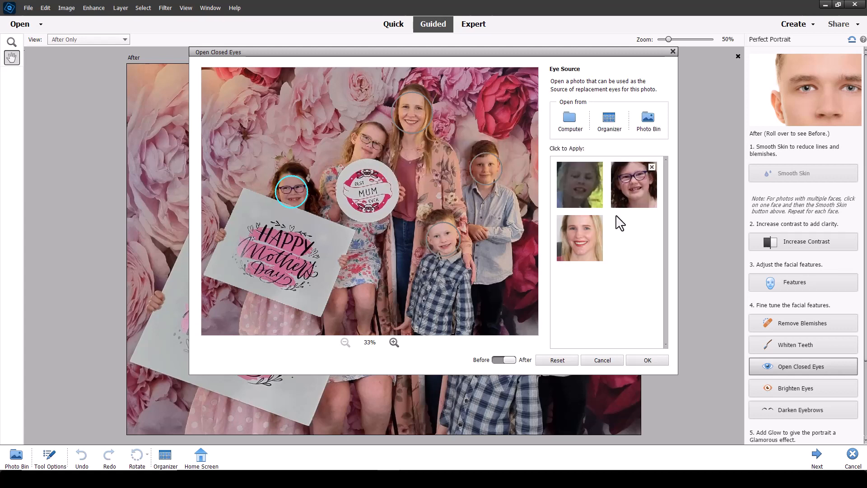
click(634, 194)
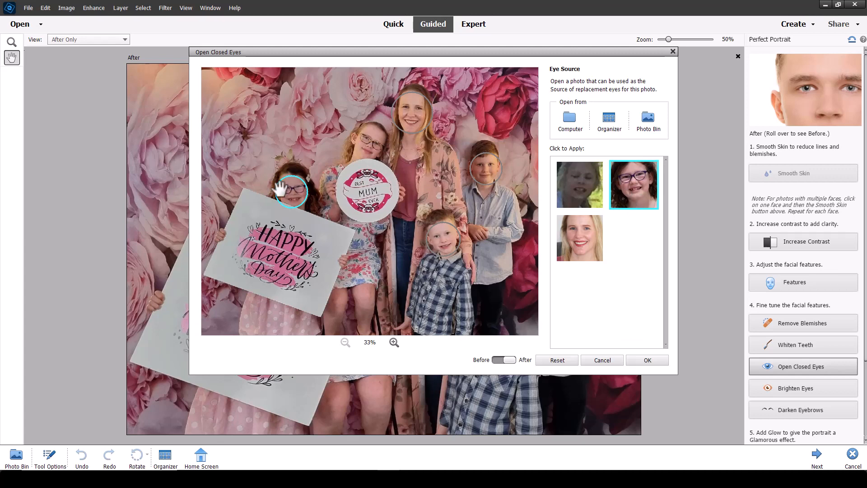
- Compare the girl's replaced eyes before and after at 200%, and apply the eye replacement
click(394, 342)
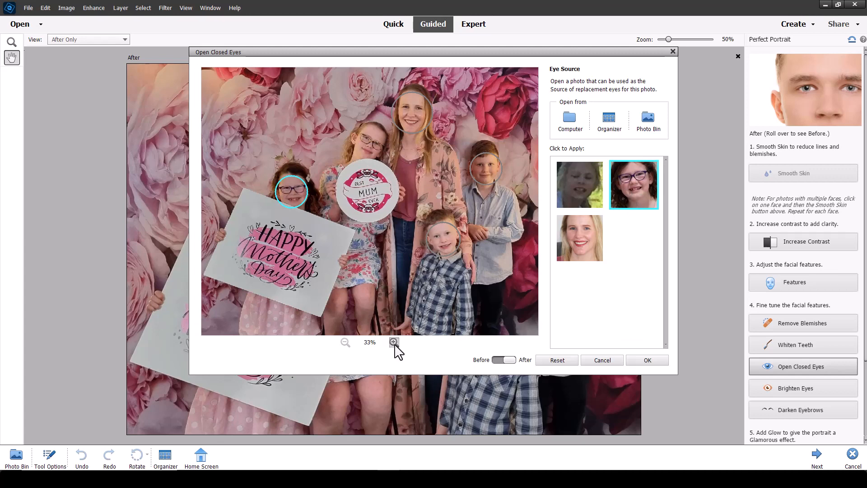
click(394, 342)
click(394, 342)
click(394, 342)
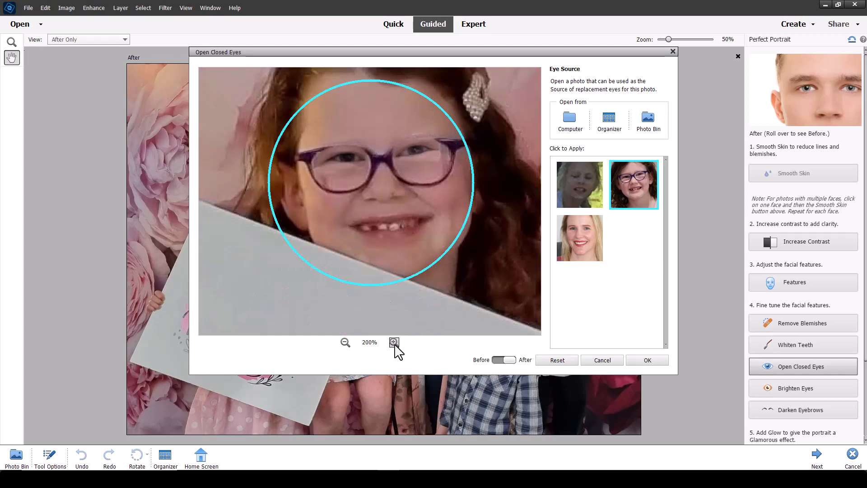
click(502, 360)
click(509, 361)
click(502, 360)
click(508, 361)
click(656, 363)
- Finish the Perfect Portrait edit of the group photo and proceed to its save and share options
scroll(808, 370, down, 3)
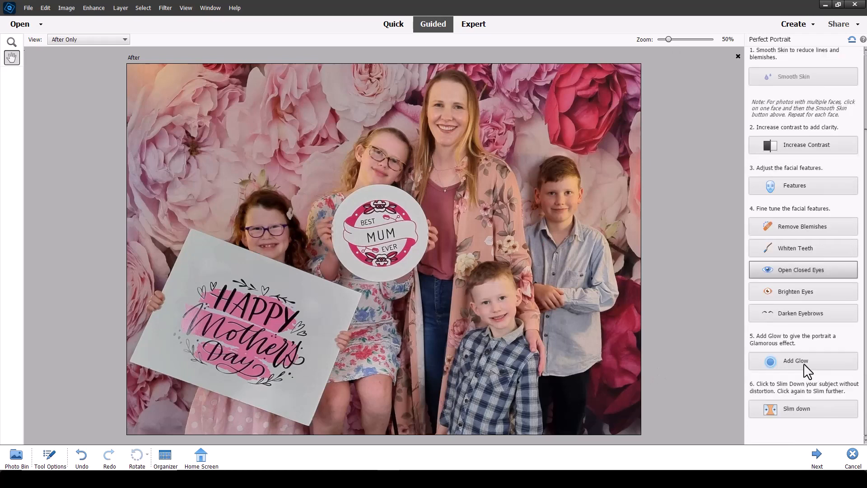
click(808, 366)
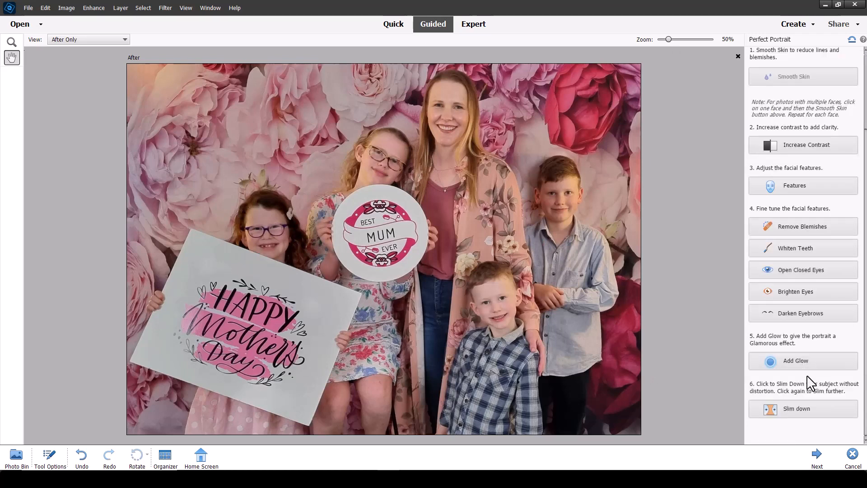
click(818, 458)
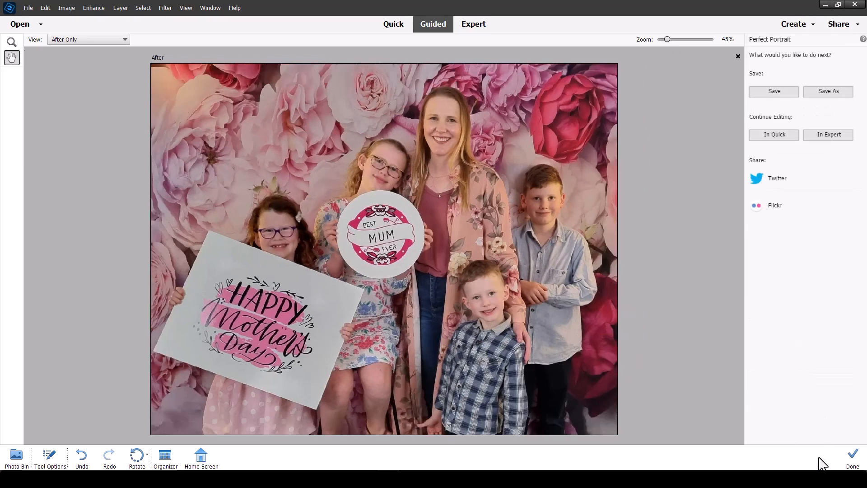
- Continue the group photo in Expert mode and sample the dark purple glasses frame of the girl behind the large sign as the foreground color
click(830, 136)
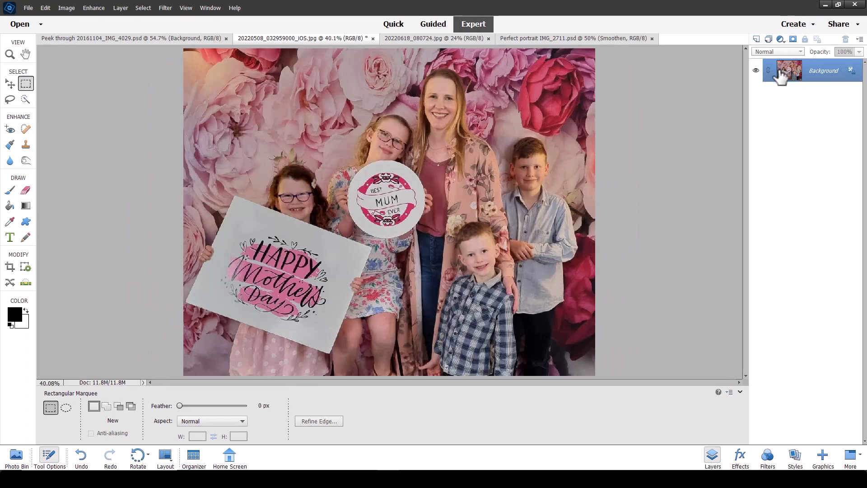
key(z)
click(286, 201)
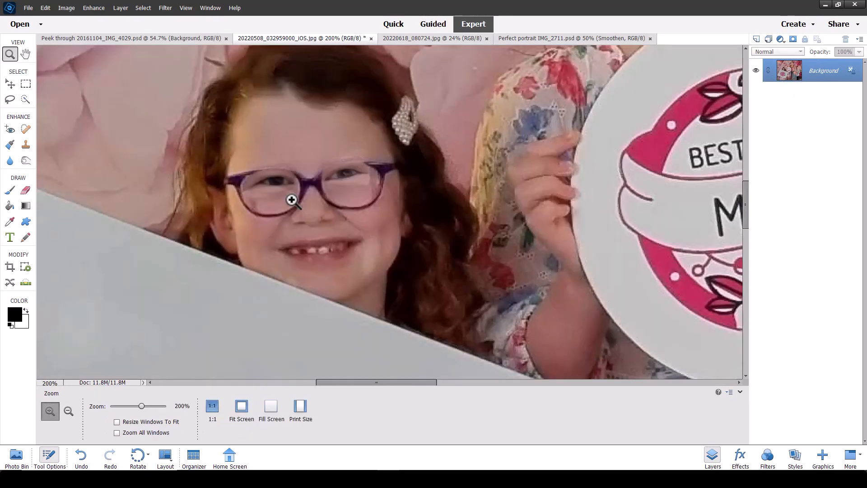
click(292, 200)
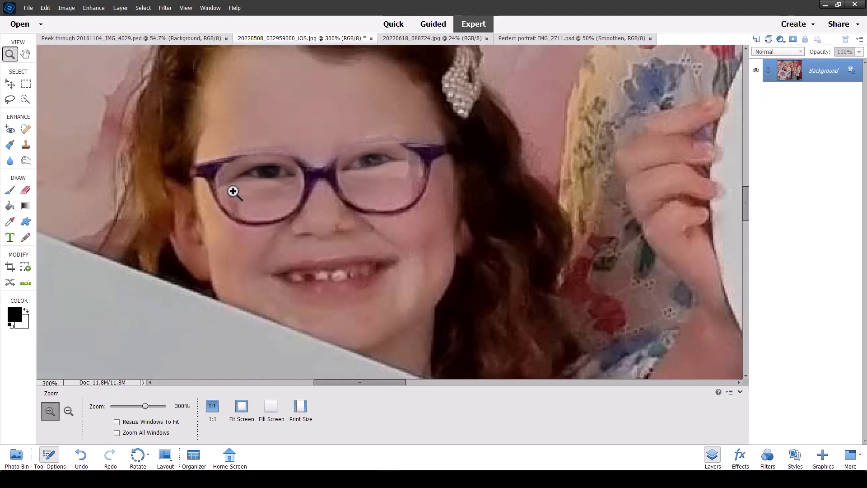
key(i)
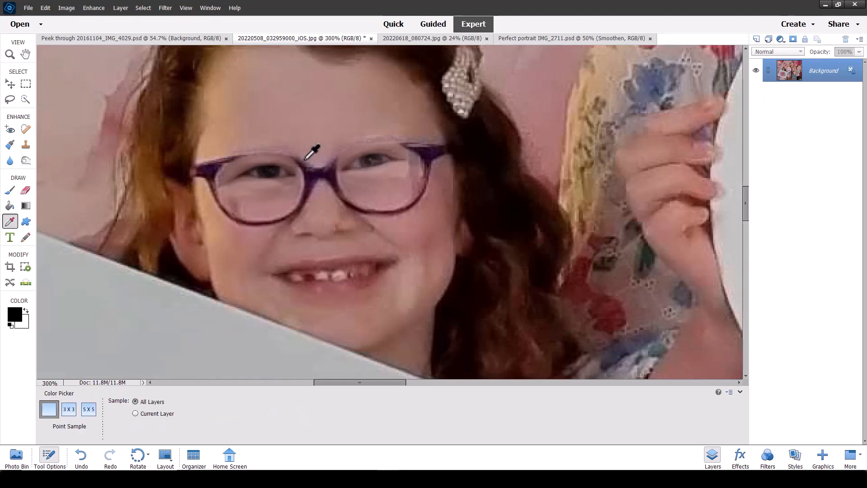
click(306, 158)
- With the Brush tool active, undo the test stroke on the Background and add a blank layer above it
key(b)
click(352, 202)
key(ctrl+z)
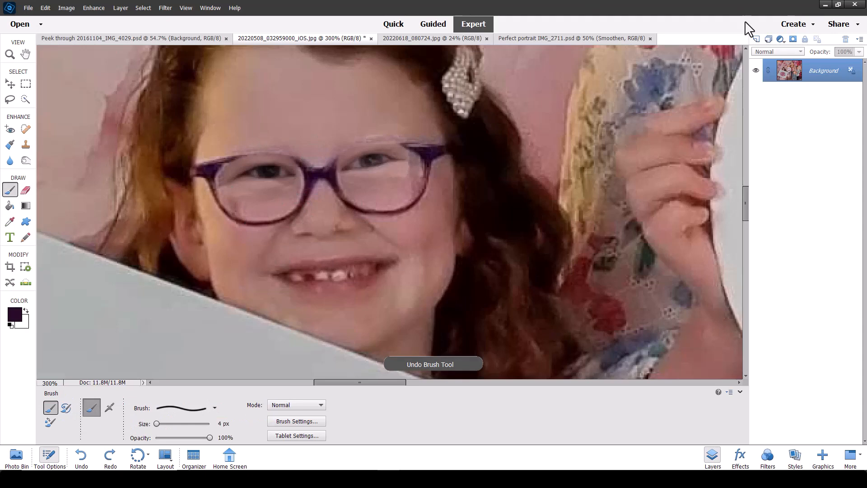
click(757, 40)
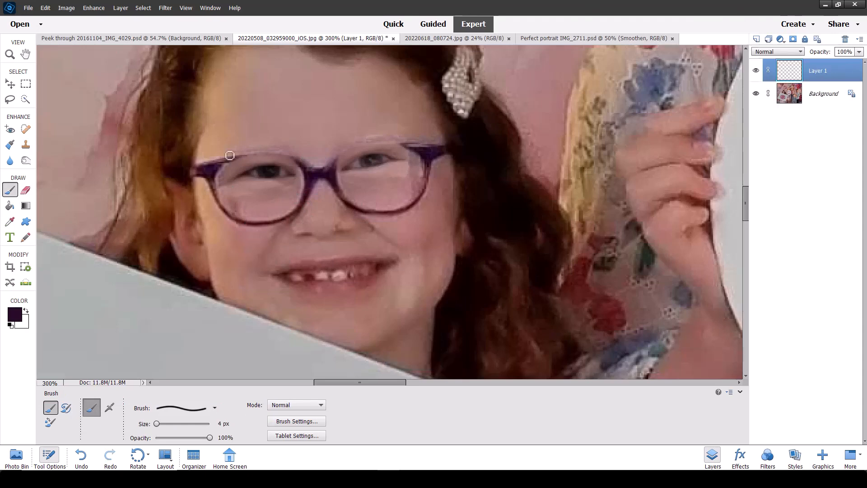
- Undo the full-opacity trial strokes, set the brush opacity to 48%, and paint in the missing upper rims of both lenses
drag(243, 155, 257, 157)
key(ctrl+z)
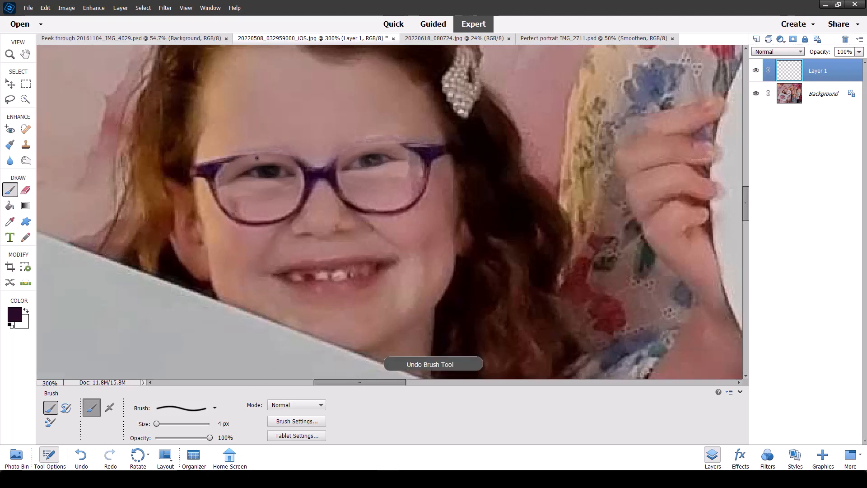
click(181, 437)
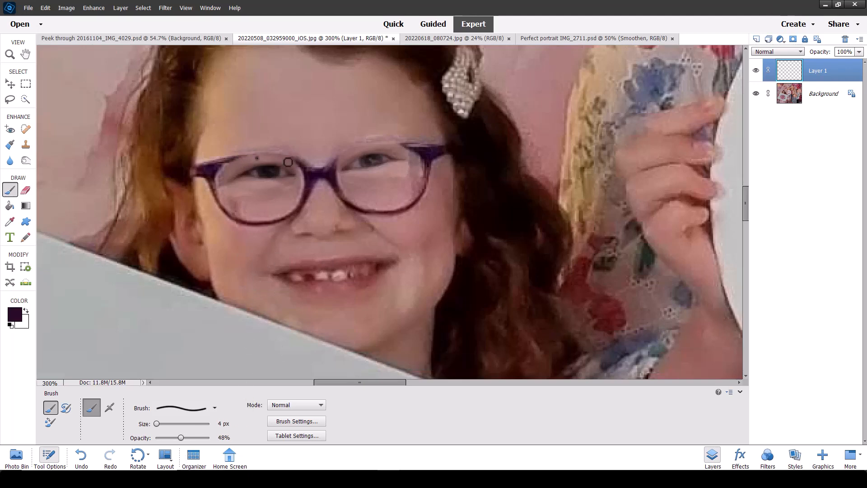
key(ctrl+z)
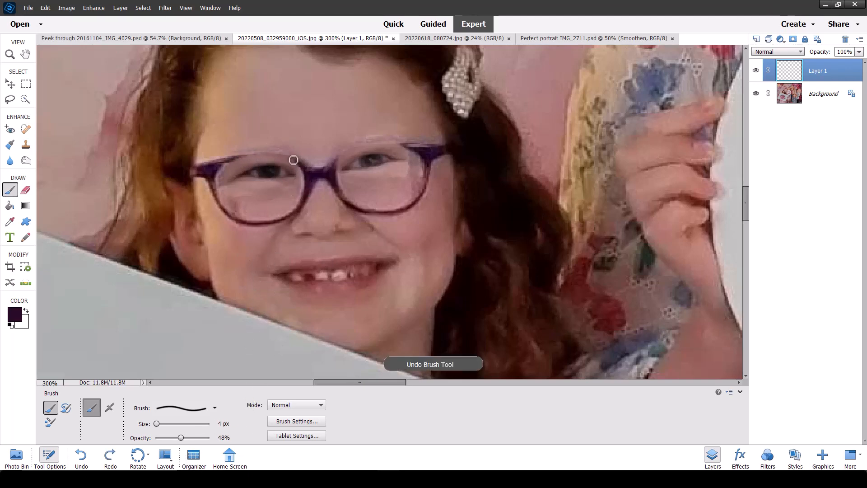
drag(287, 154, 279, 149)
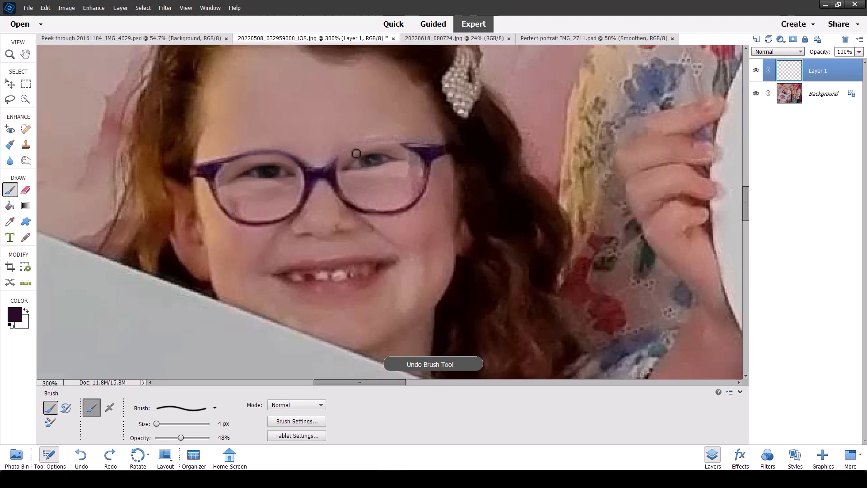
drag(357, 141, 391, 140)
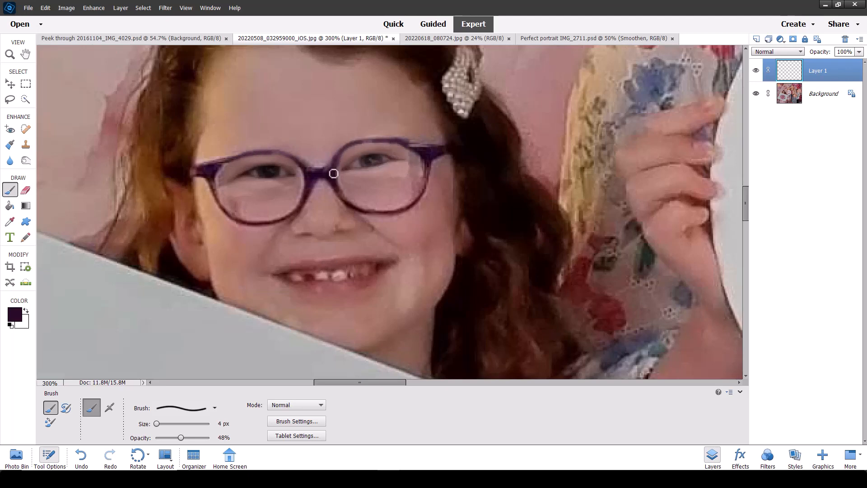
- Compare the painted frame with the girl's glasses in 20220618_080724.jpg, and return to the group photo
key(z)
click(16, 456)
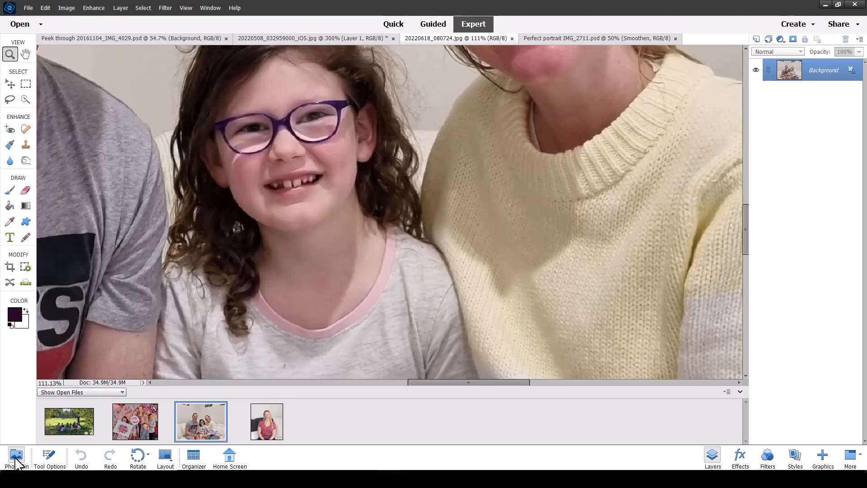
click(135, 435)
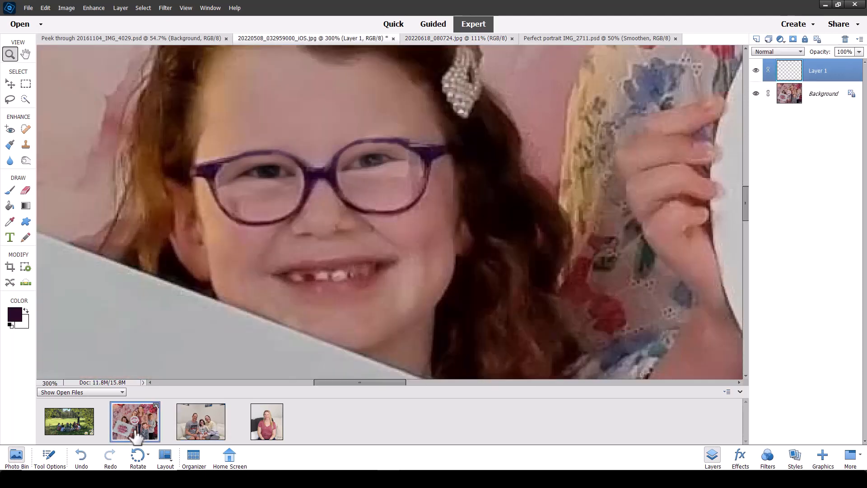